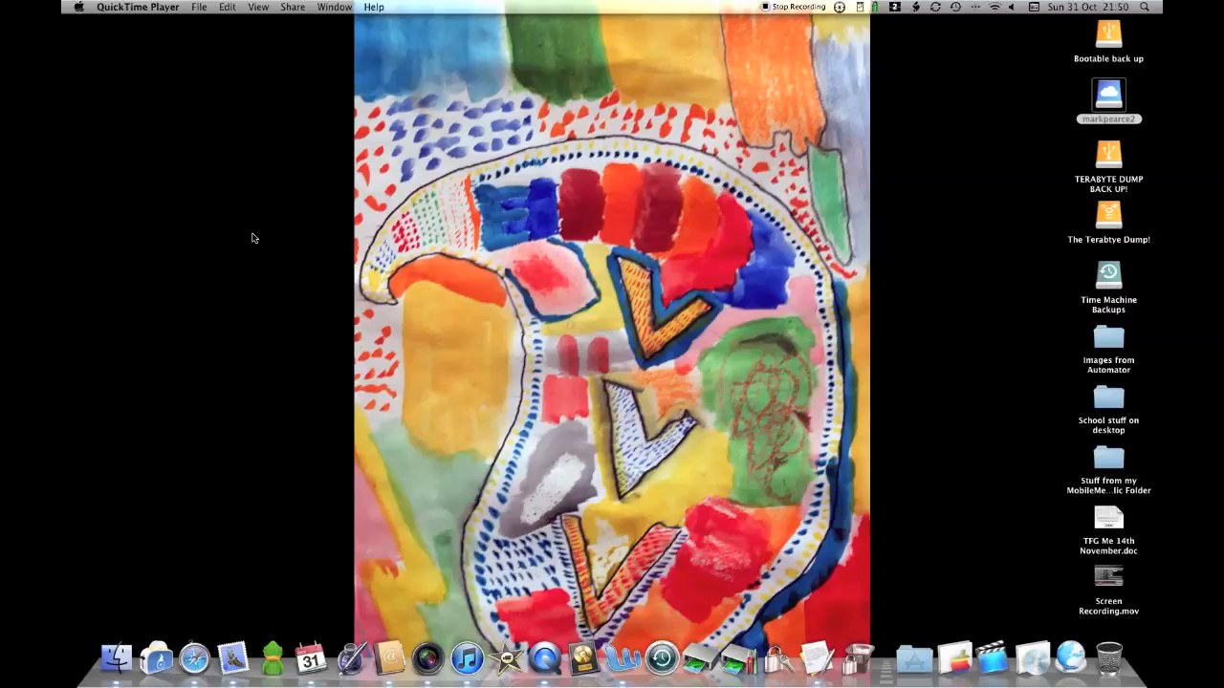
# Open Automator and create a new document from the Workflow template.
pyautogui.press('super+space')
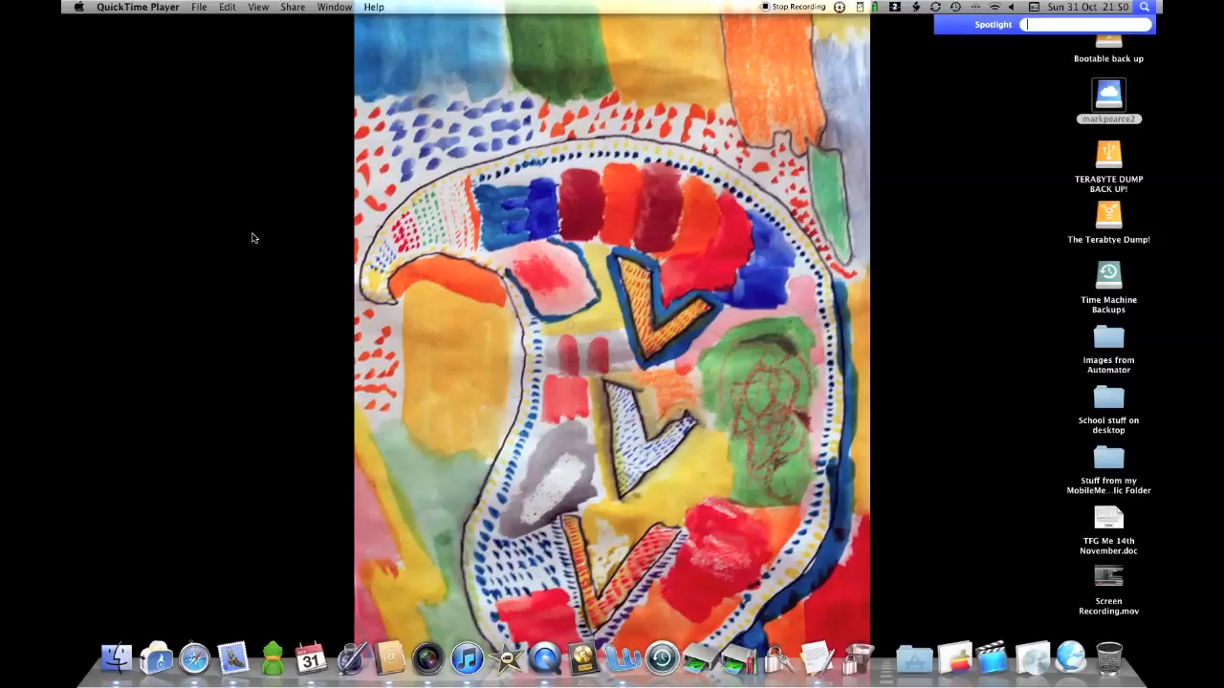
pyautogui.write('Automa')
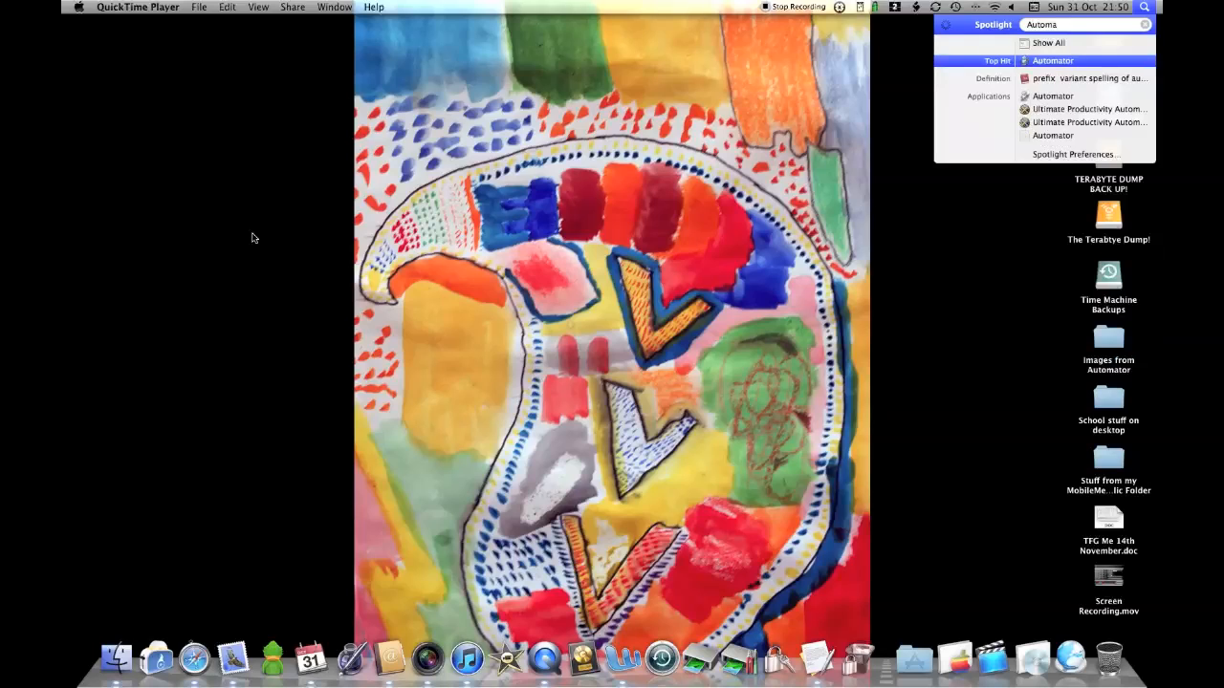
pyautogui.press('Return')
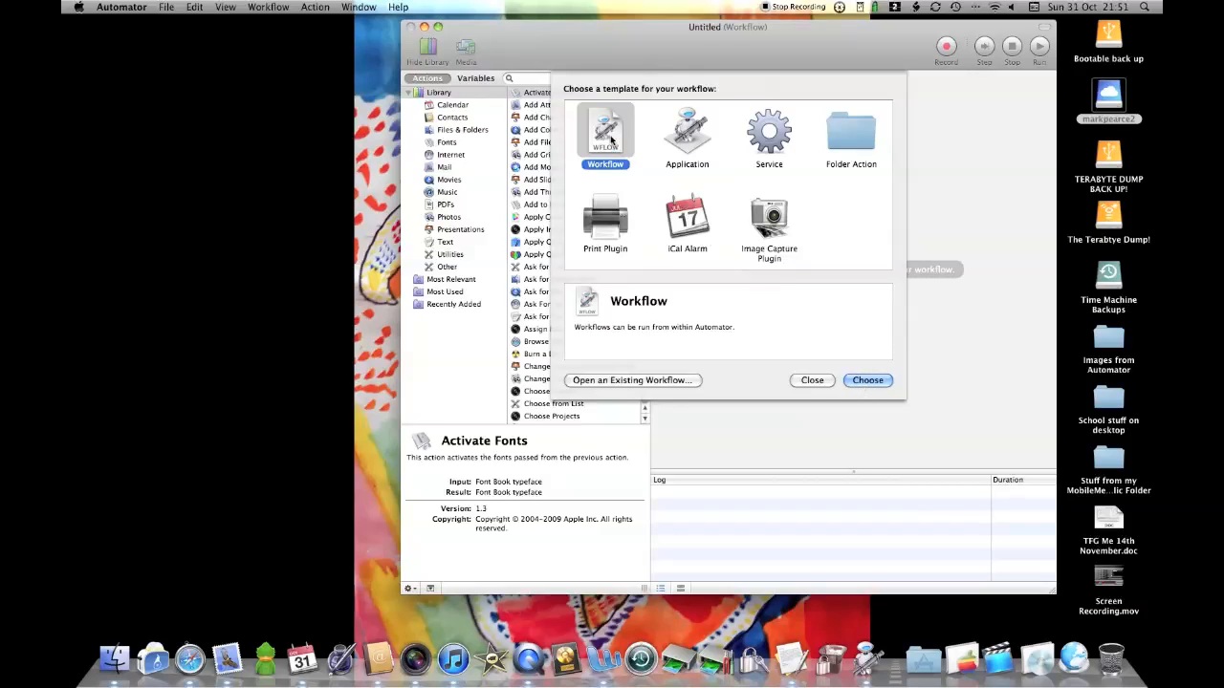
pyautogui.click(868, 381)
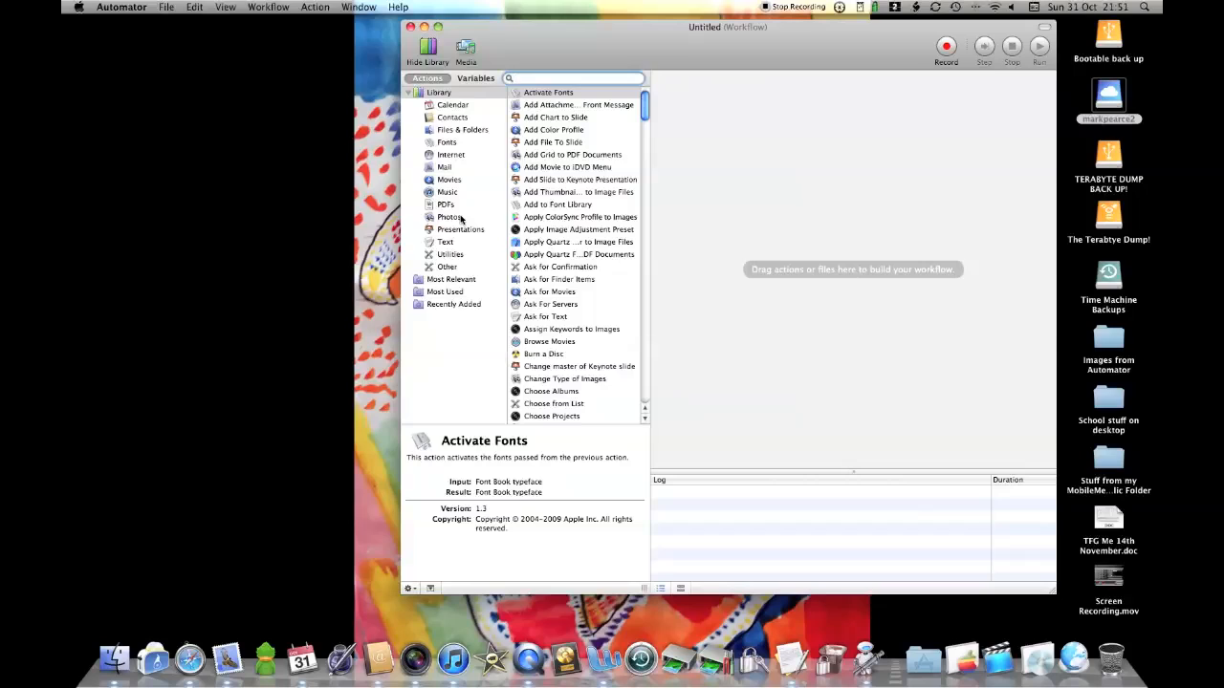
# Add the Internet action Get Current Webpage from Safari to the empty workflow and check its results area.
pyautogui.click(451, 156)
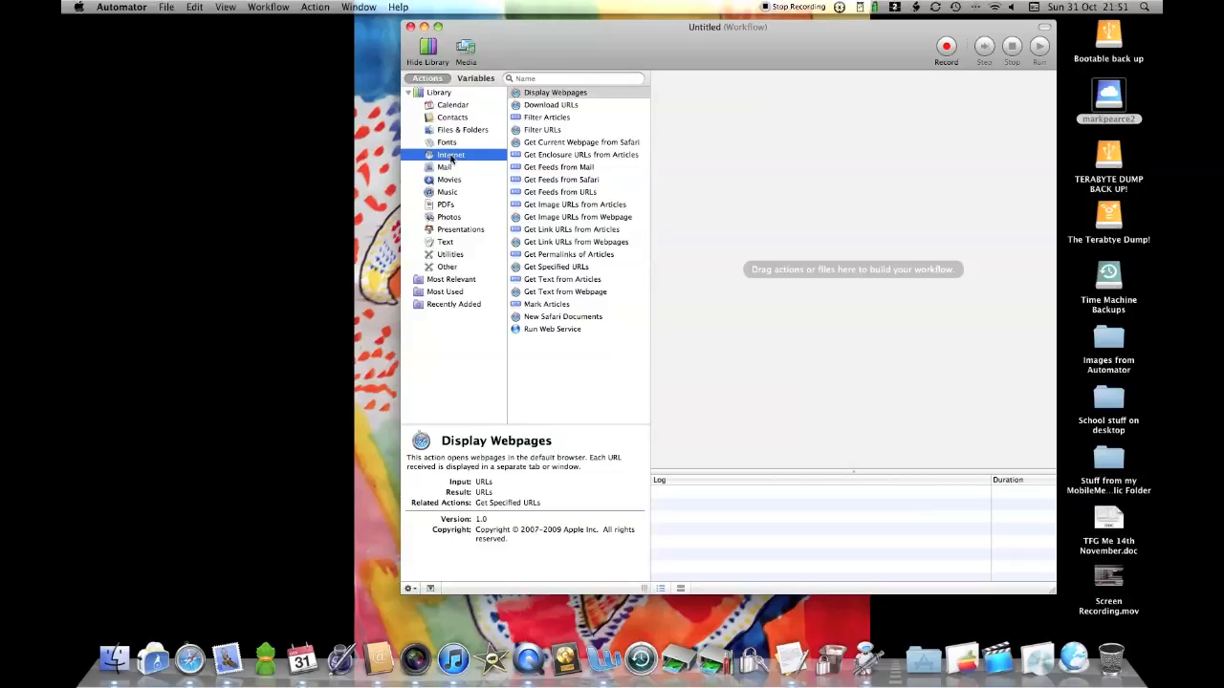
pyautogui.click(532, 143)
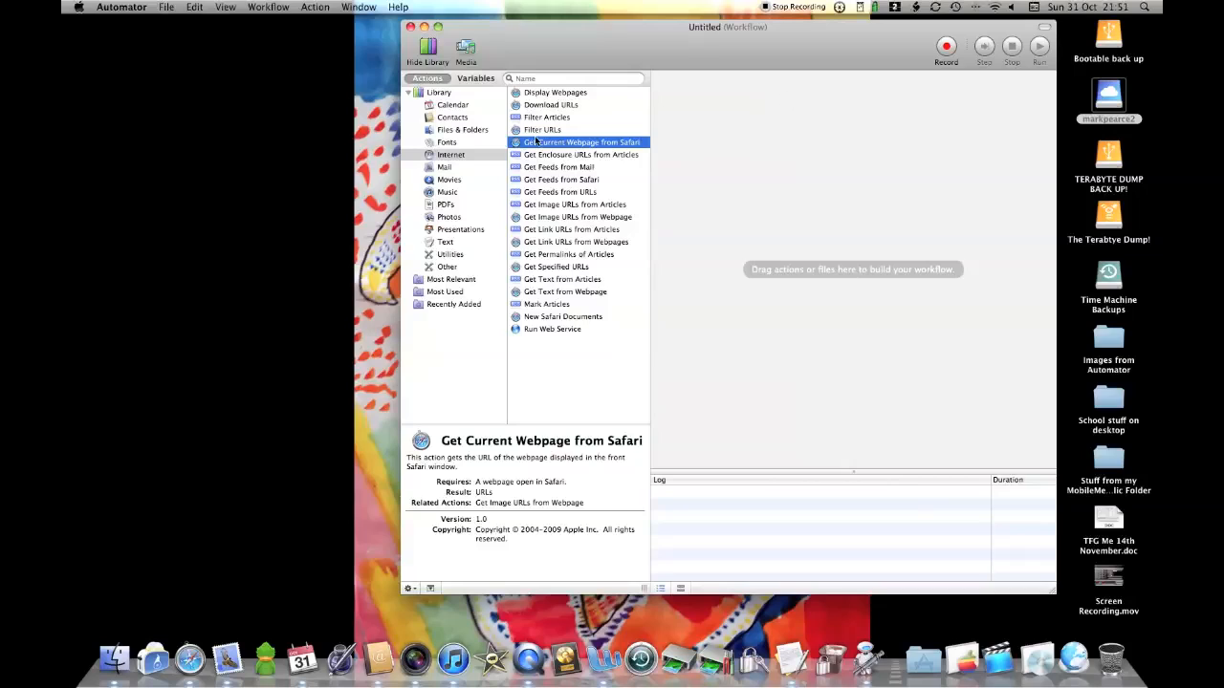
pyautogui.moveTo(519, 143); pyautogui.dragTo(803, 100)
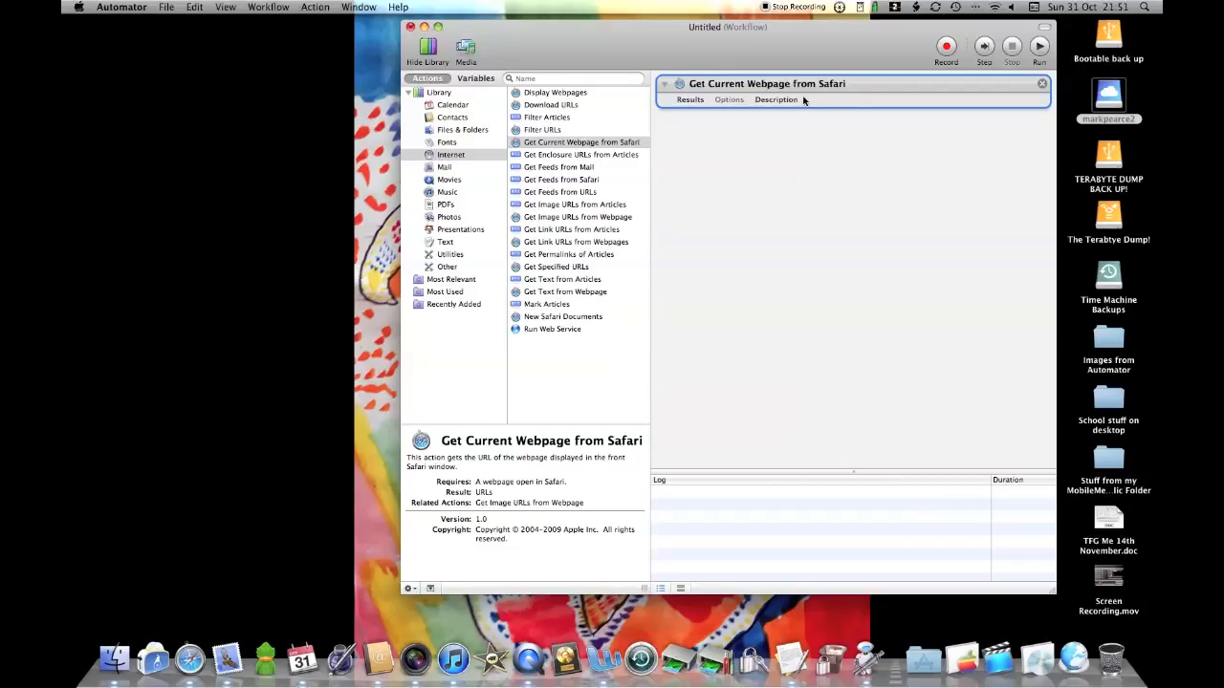
pyautogui.click(685, 101)
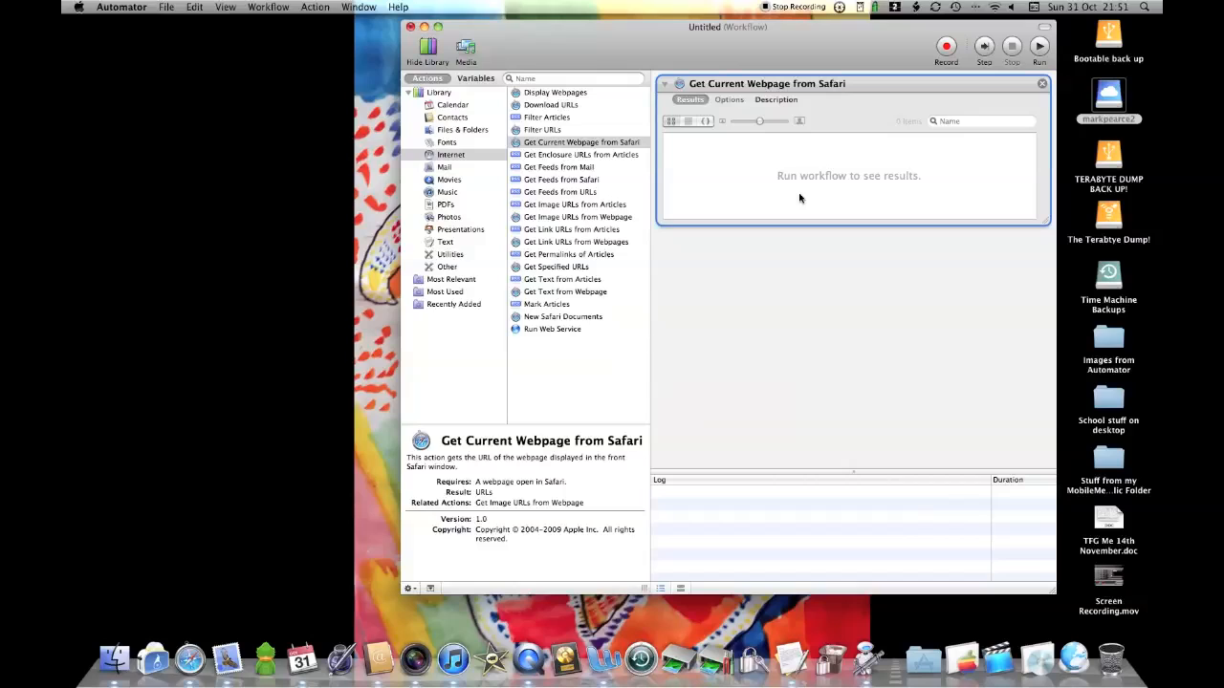
pyautogui.click(691, 100)
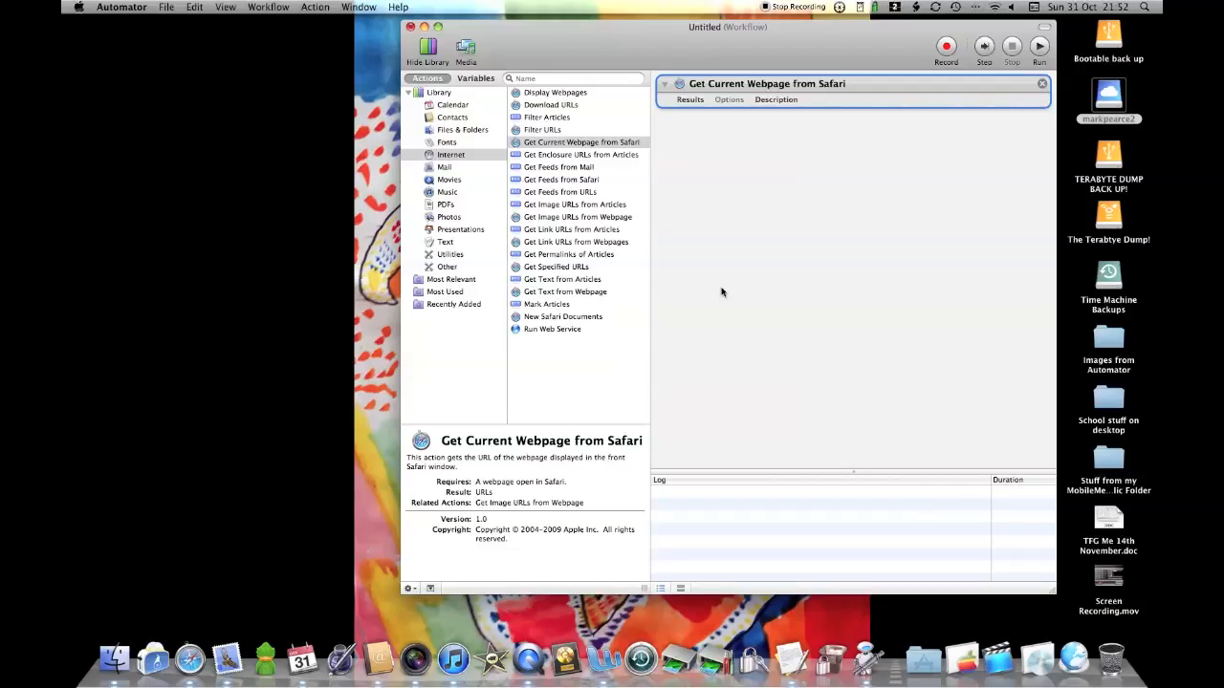
# Append the Get Image URLs from Webpage action to the workflow, followed by the Download URLs action.
pyautogui.click(530, 219)
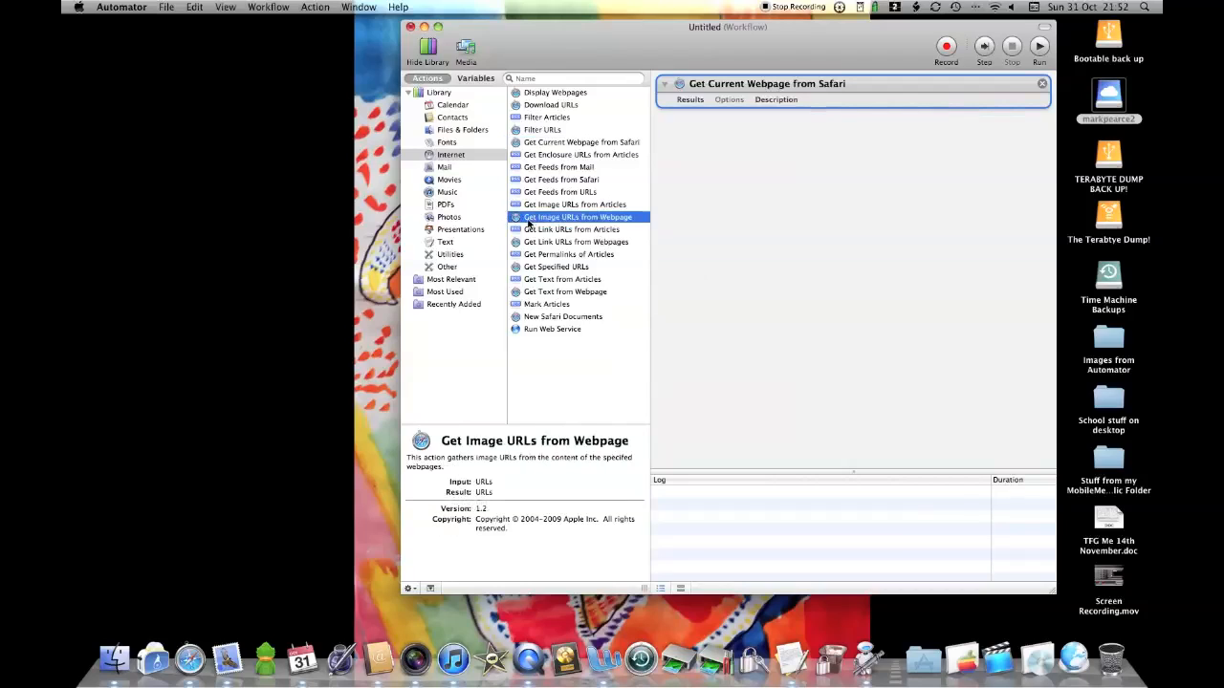
pyautogui.moveTo(515, 221); pyautogui.dragTo(784, 142)
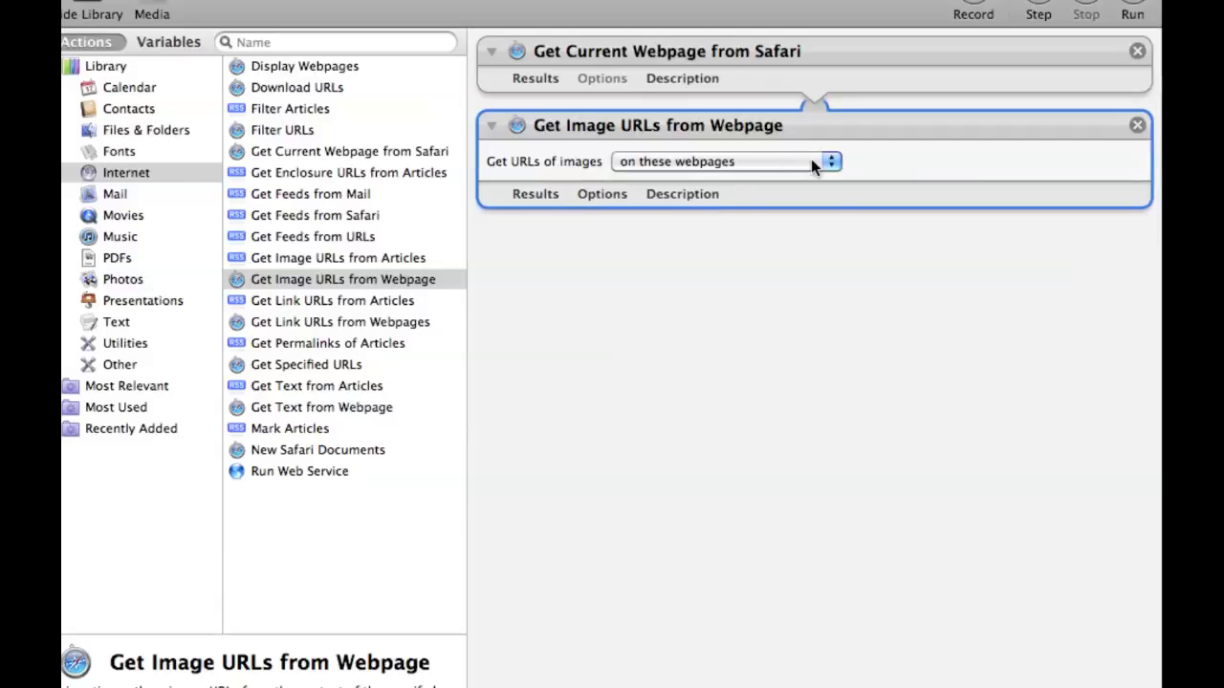
pyautogui.click(270, 92)
pyautogui.moveTo(274, 92); pyautogui.dragTo(699, 274)
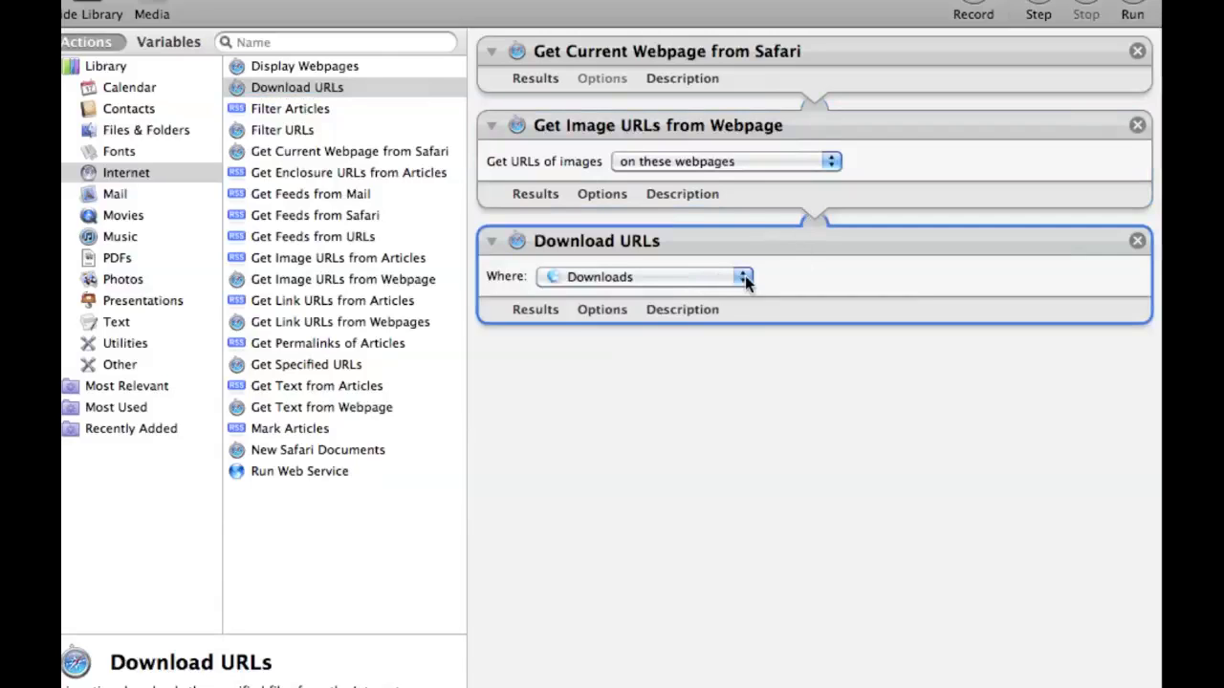
# Set the Download URLs destination to a new Desktop folder named "Automator pics".
pyautogui.click(743, 277)
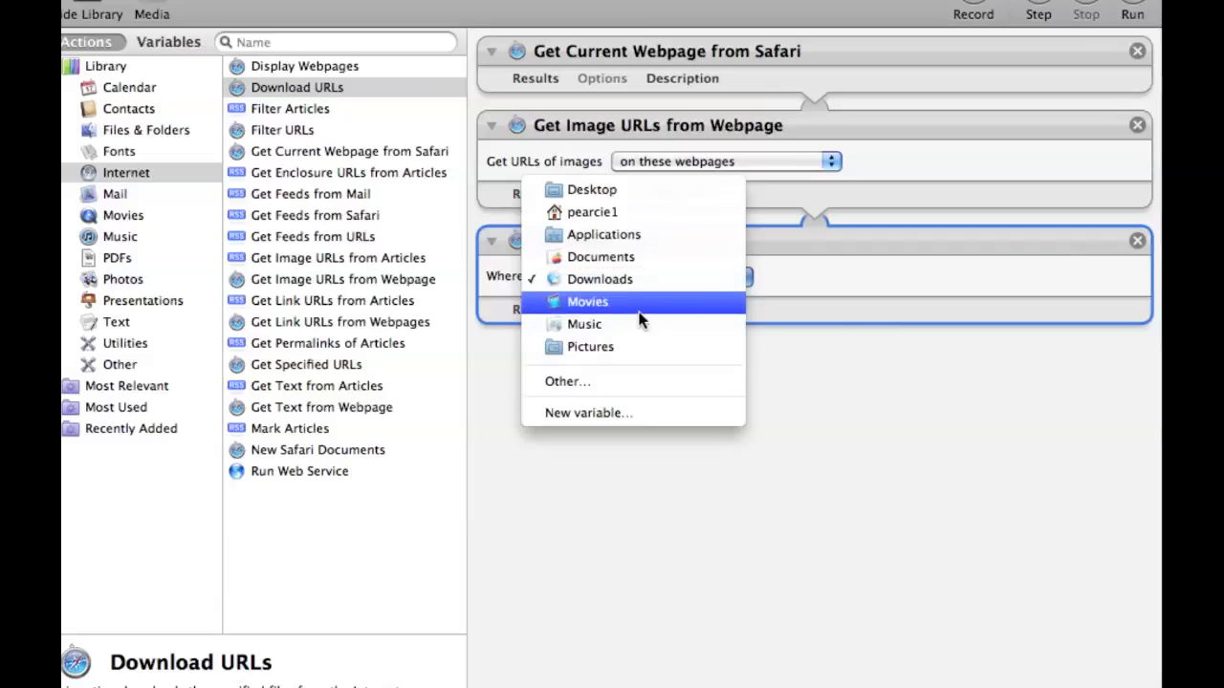
pyautogui.click(614, 380)
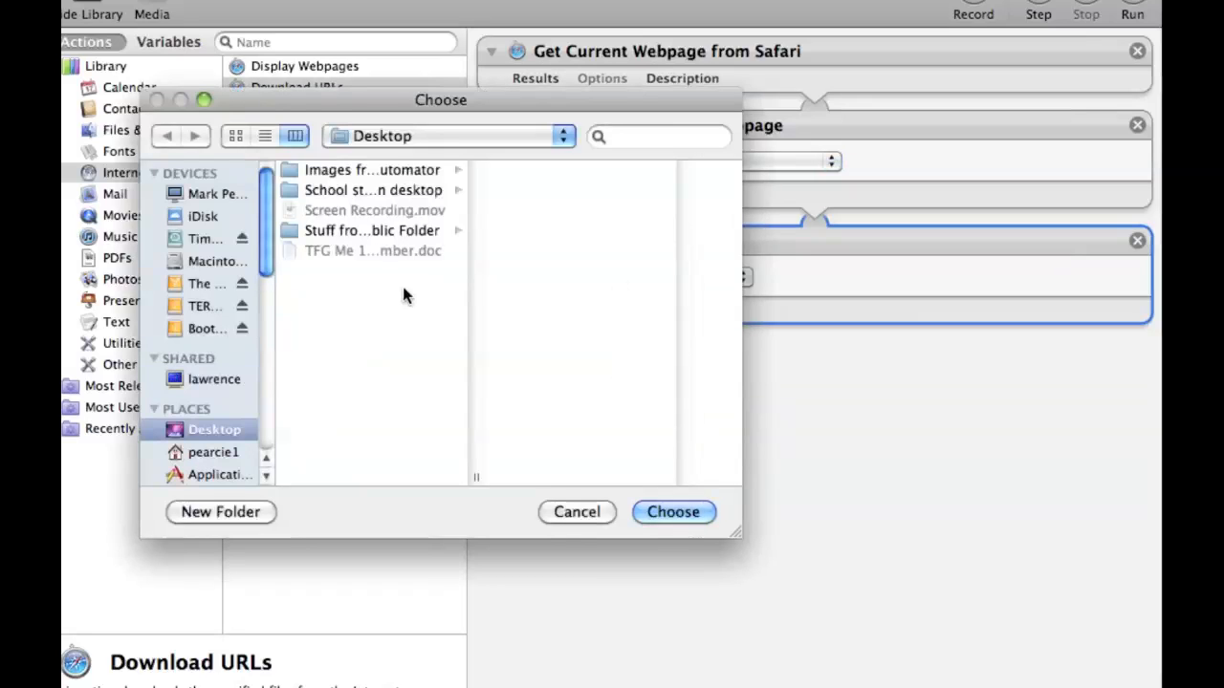
pyautogui.click(195, 512)
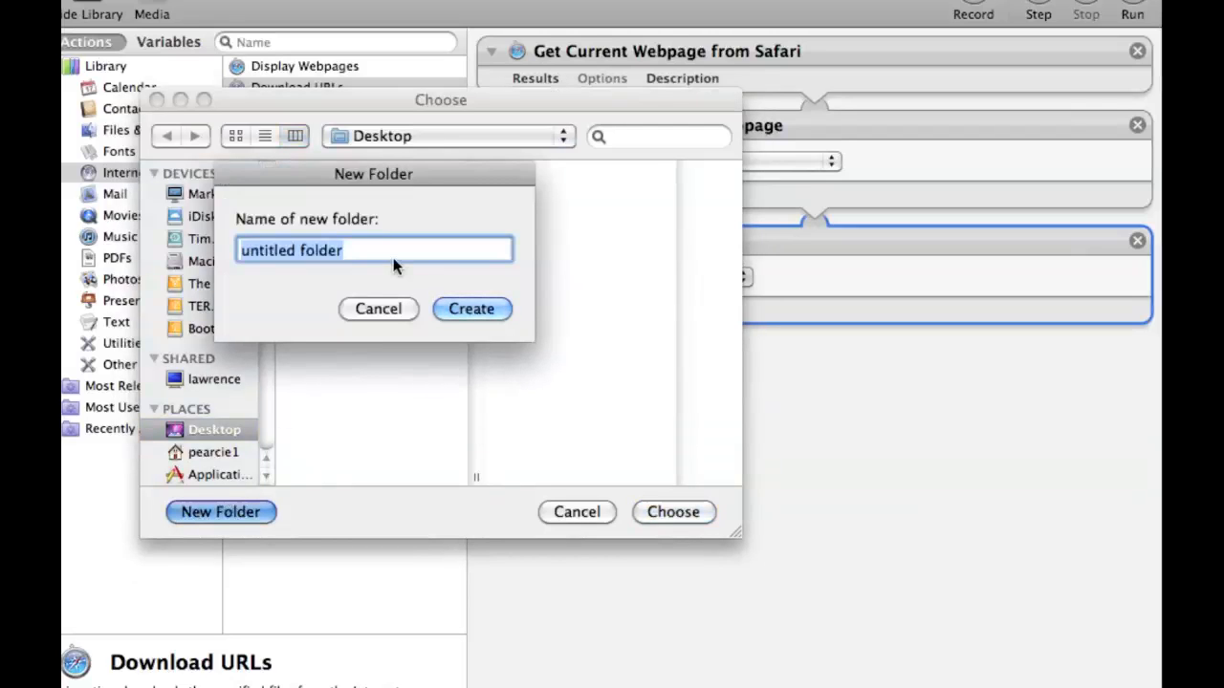
pyautogui.write('Automater')
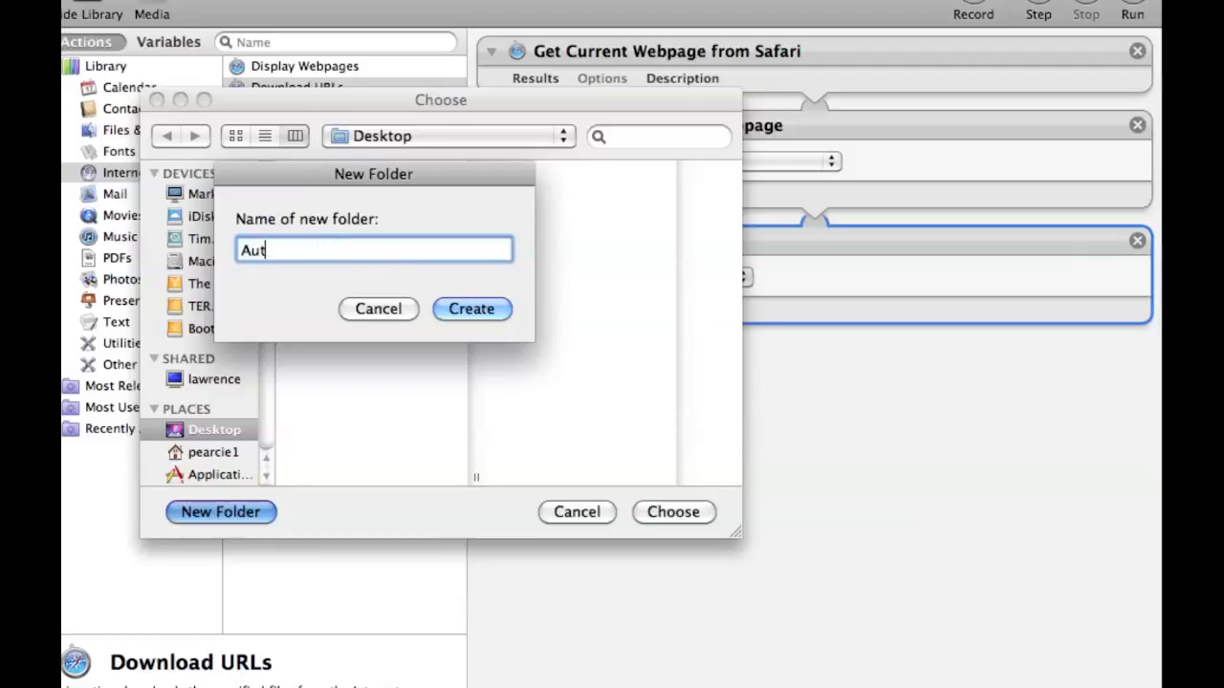
pyautogui.press('BackSpace')
pyautogui.press('BackSpace')
pyautogui.press('BackSpace')
pyautogui.write('or pics')
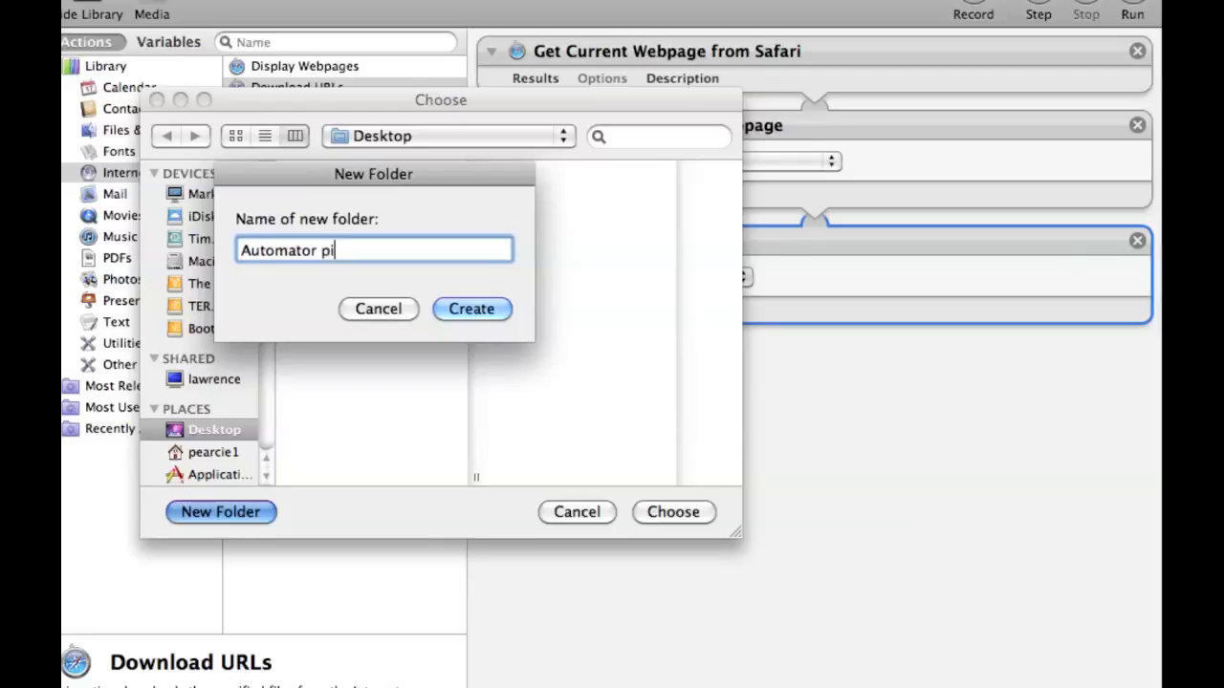
pyautogui.click(473, 308)
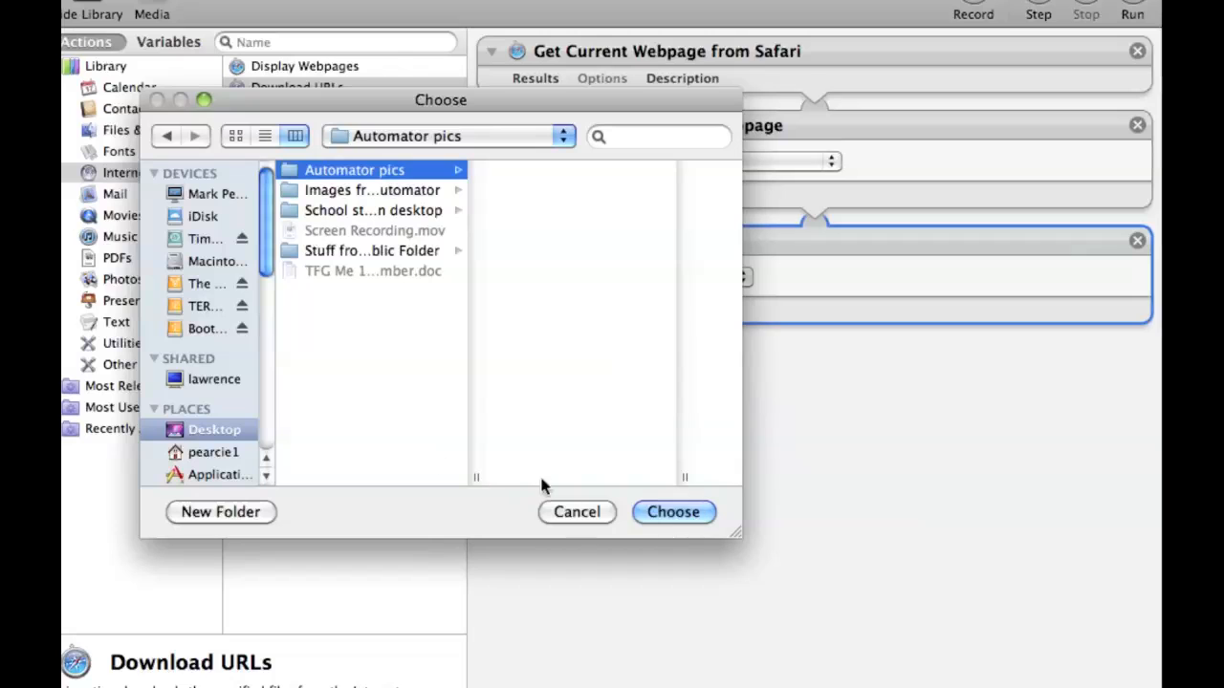
pyautogui.click(662, 514)
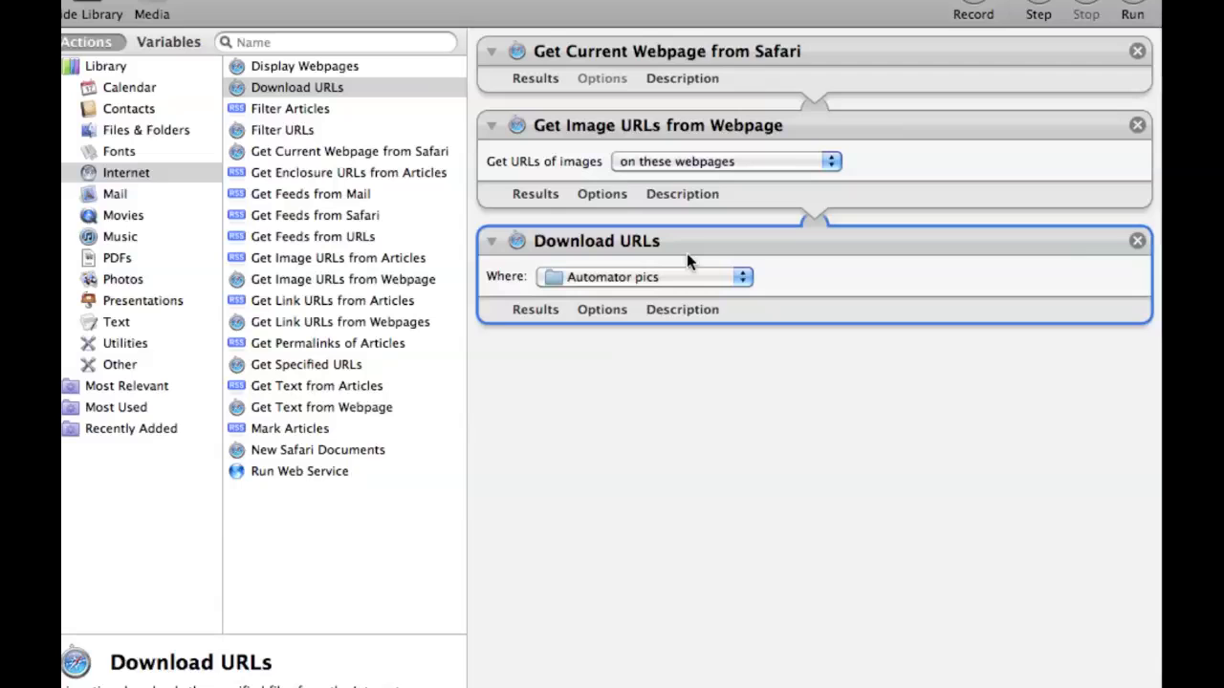
# Append the Import Photos action from the Photos category after Download URLs.
pyautogui.click(113, 280)
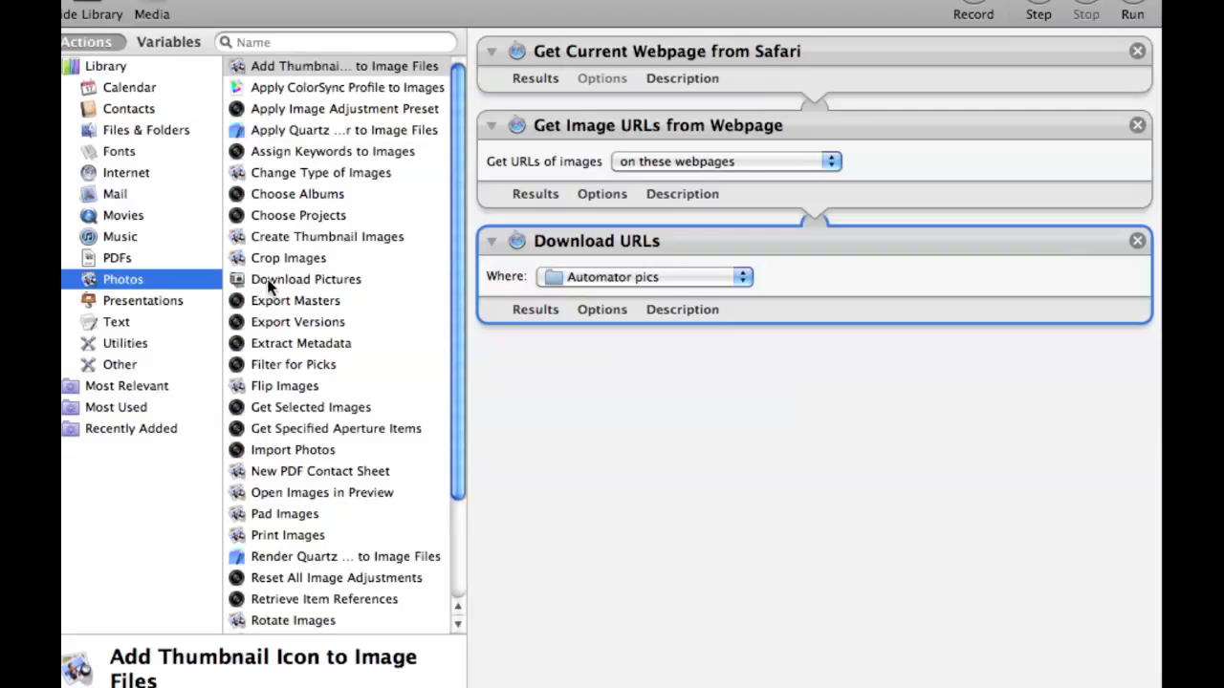
pyautogui.scroll(-1, 269, 288)
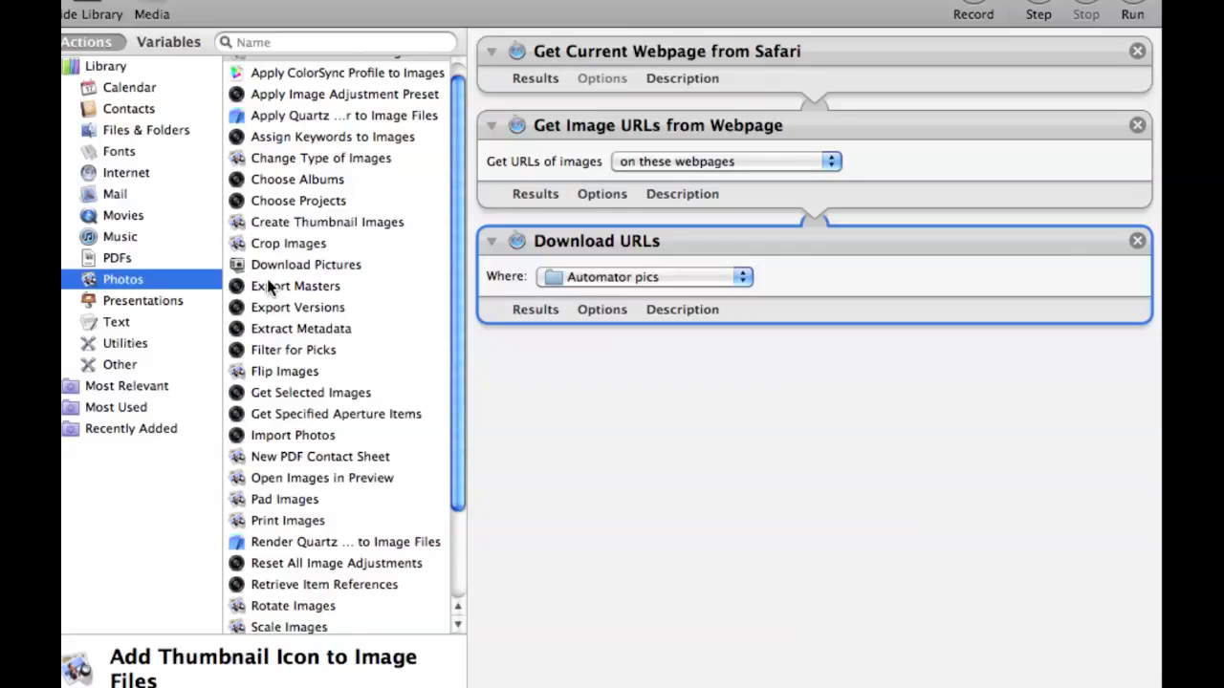
pyautogui.scroll(-1, 269, 287)
pyautogui.click(275, 418)
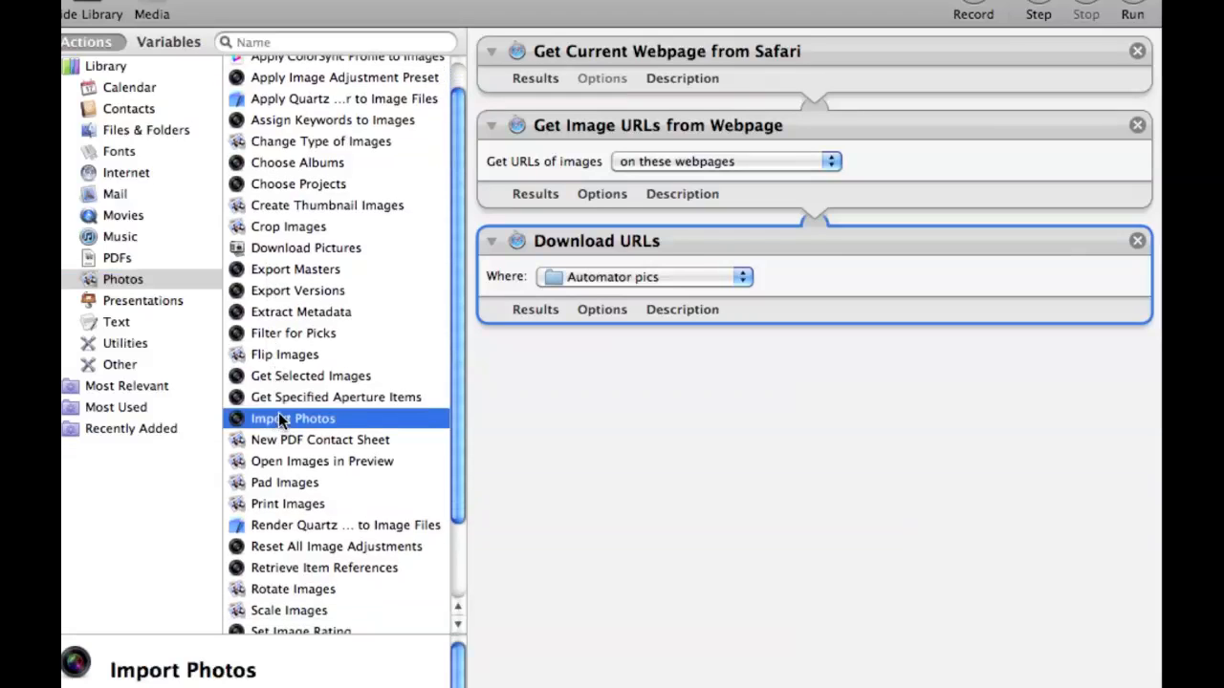
pyautogui.moveTo(239, 425); pyautogui.dragTo(711, 356)
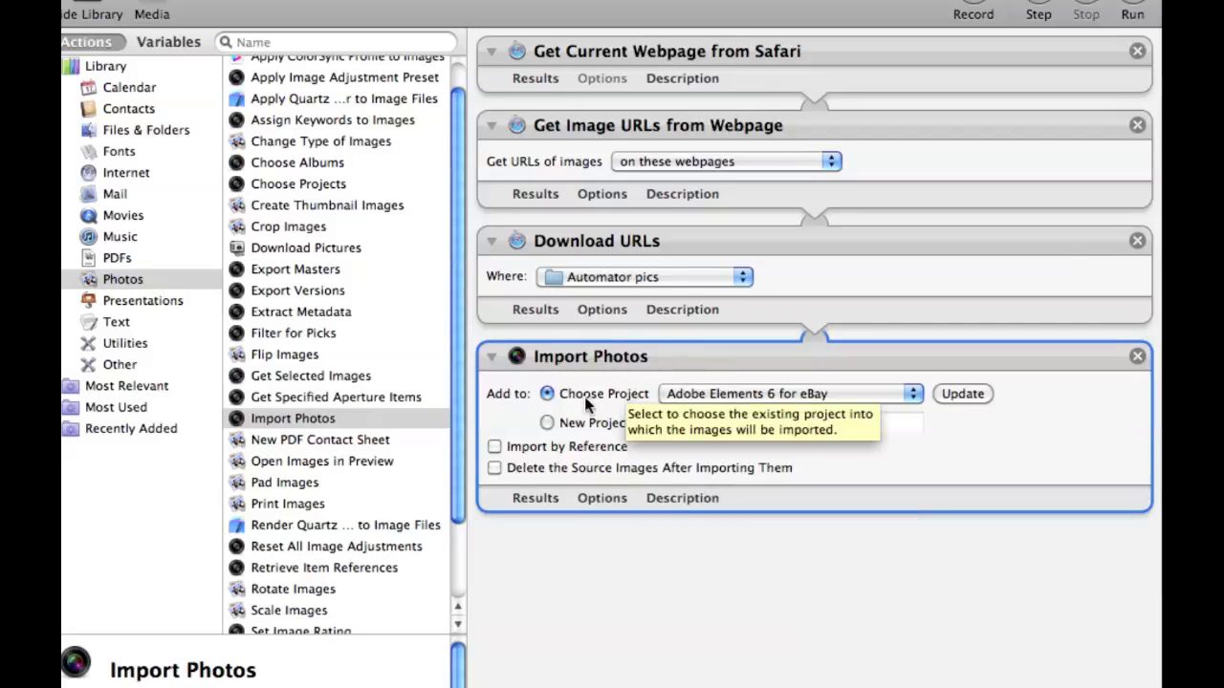
# Set Import Photos to add the images to a new project and check the action's options.
pyautogui.click(547, 424)
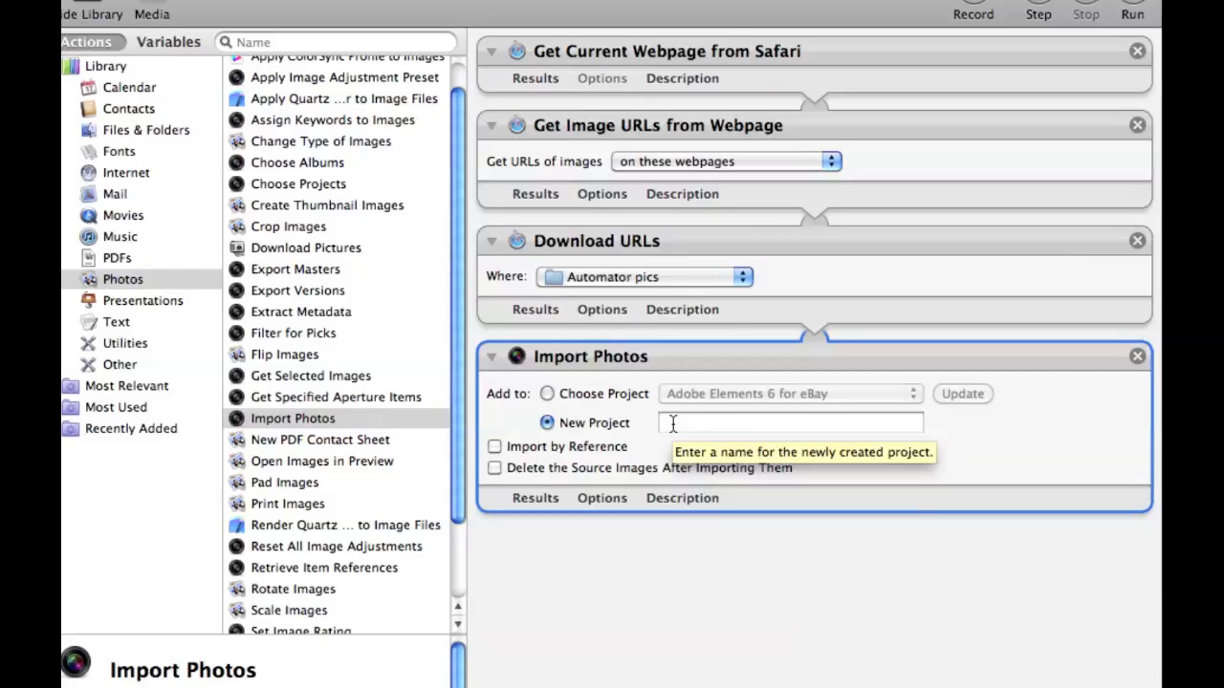
pyautogui.click(605, 498)
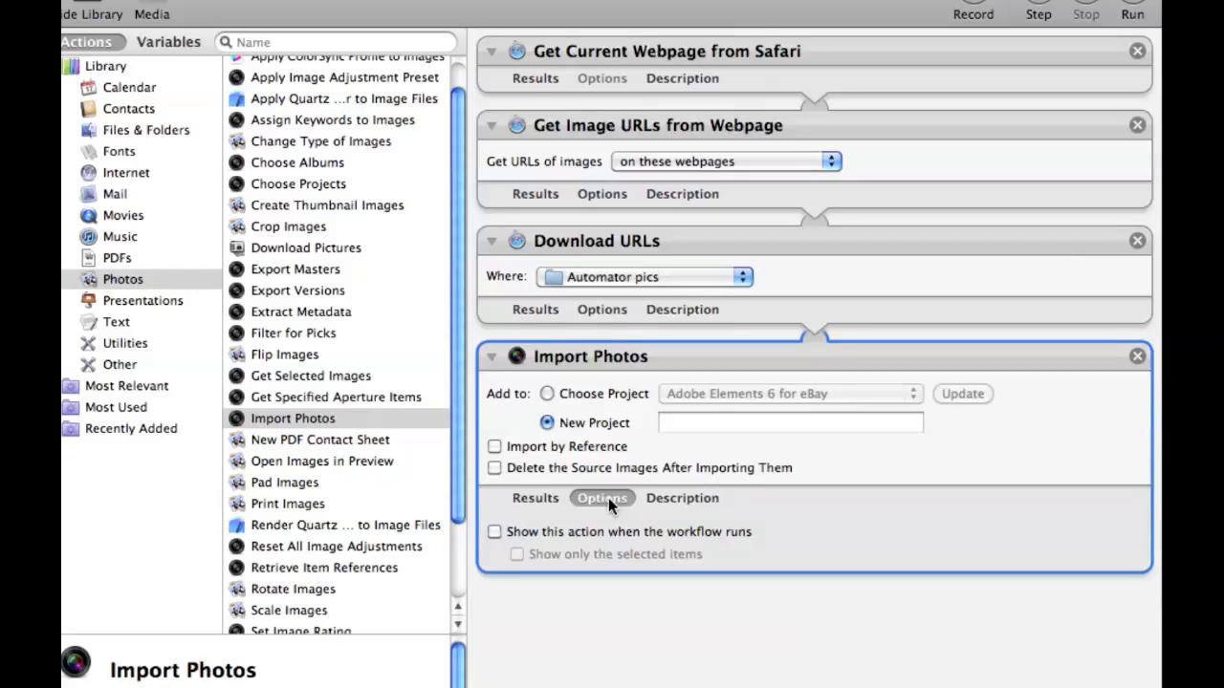
pyautogui.click(608, 497)
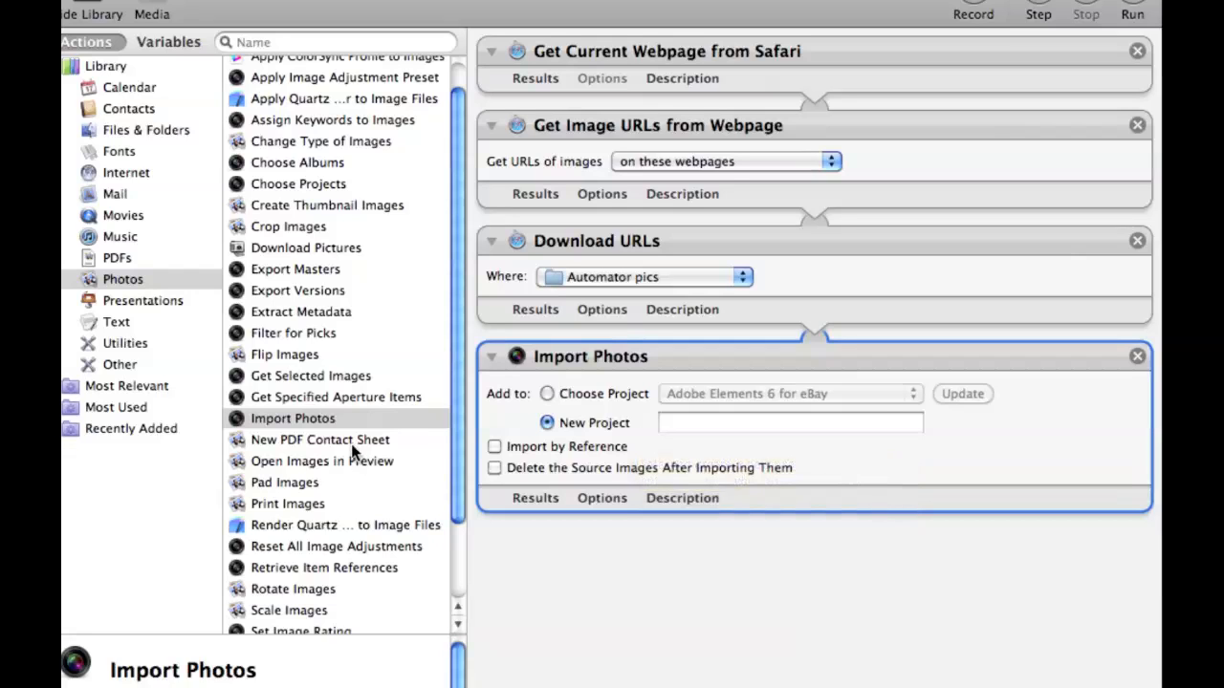
# Append the Photos action Apply Image Adjustment Preset after Import Photos.
pyautogui.scroll(-2, 351, 450)
pyautogui.scroll(-2, 351, 454)
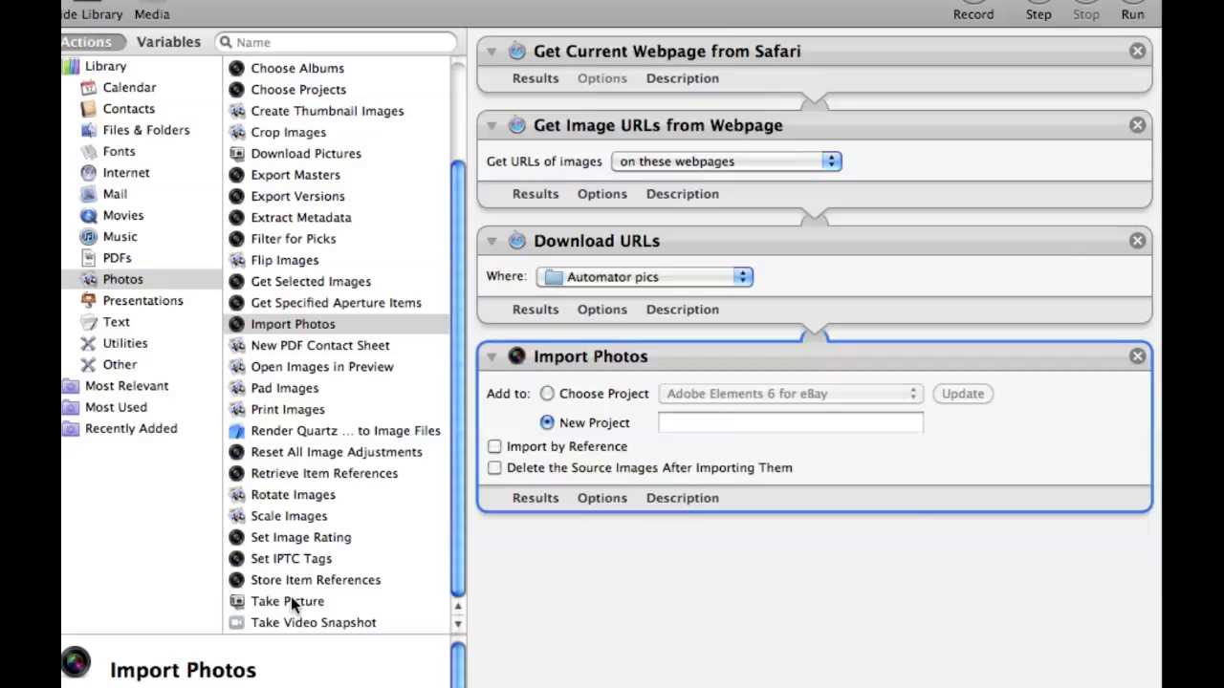
pyautogui.scroll(3, 292, 604)
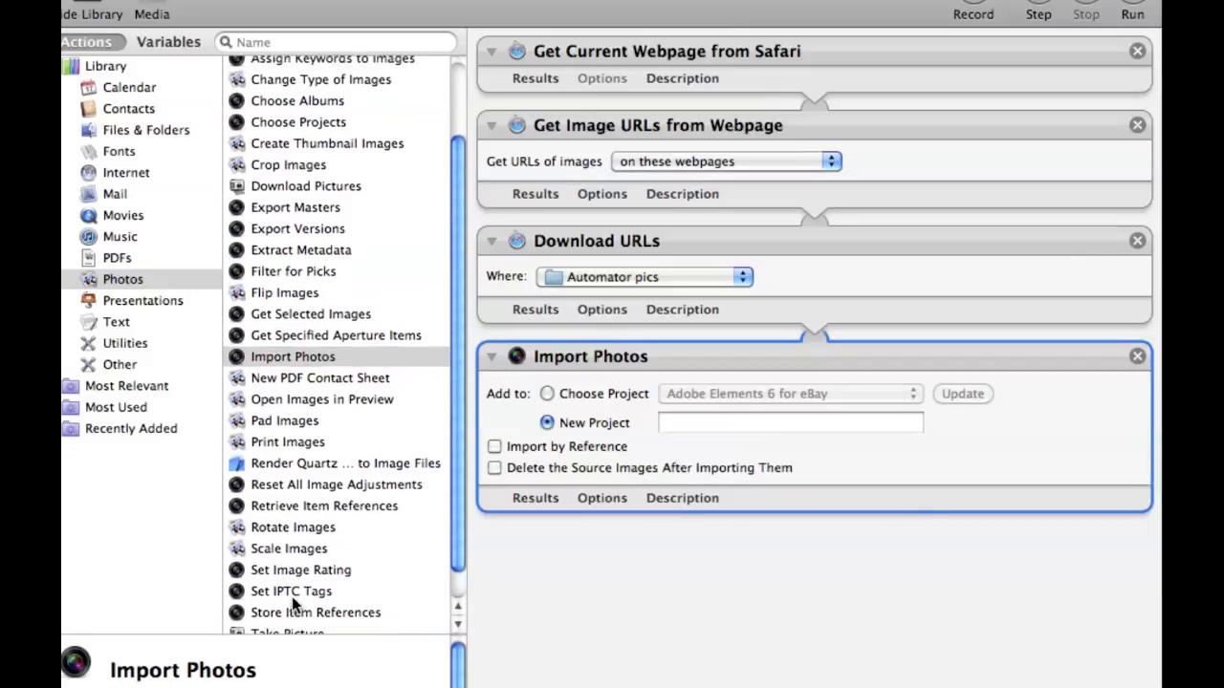
pyautogui.scroll(2, 293, 604)
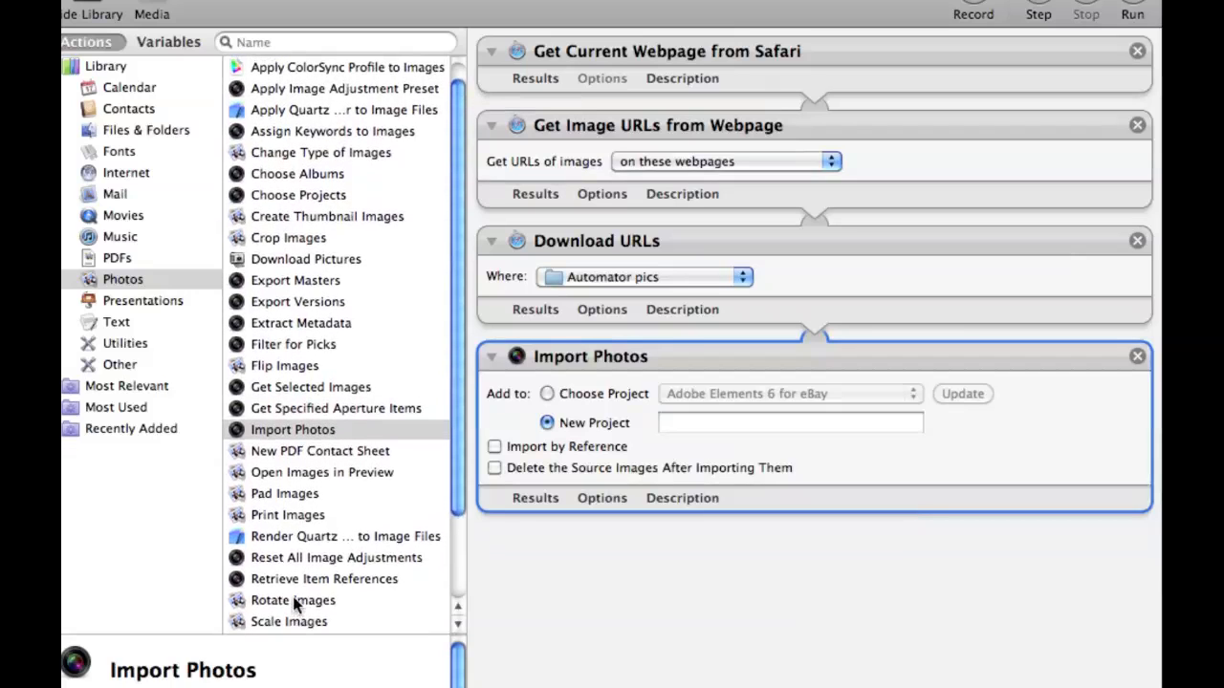
pyautogui.scroll(1, 293, 605)
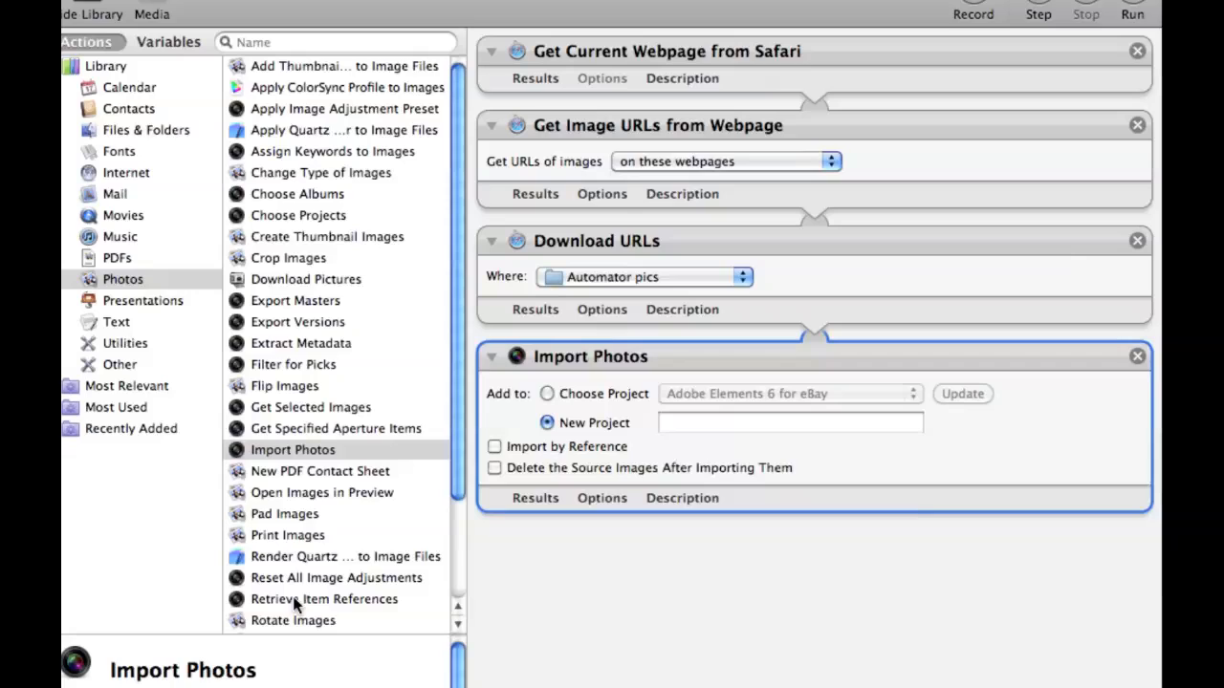
pyautogui.click(260, 112)
pyautogui.moveTo(256, 112); pyautogui.dragTo(672, 579)
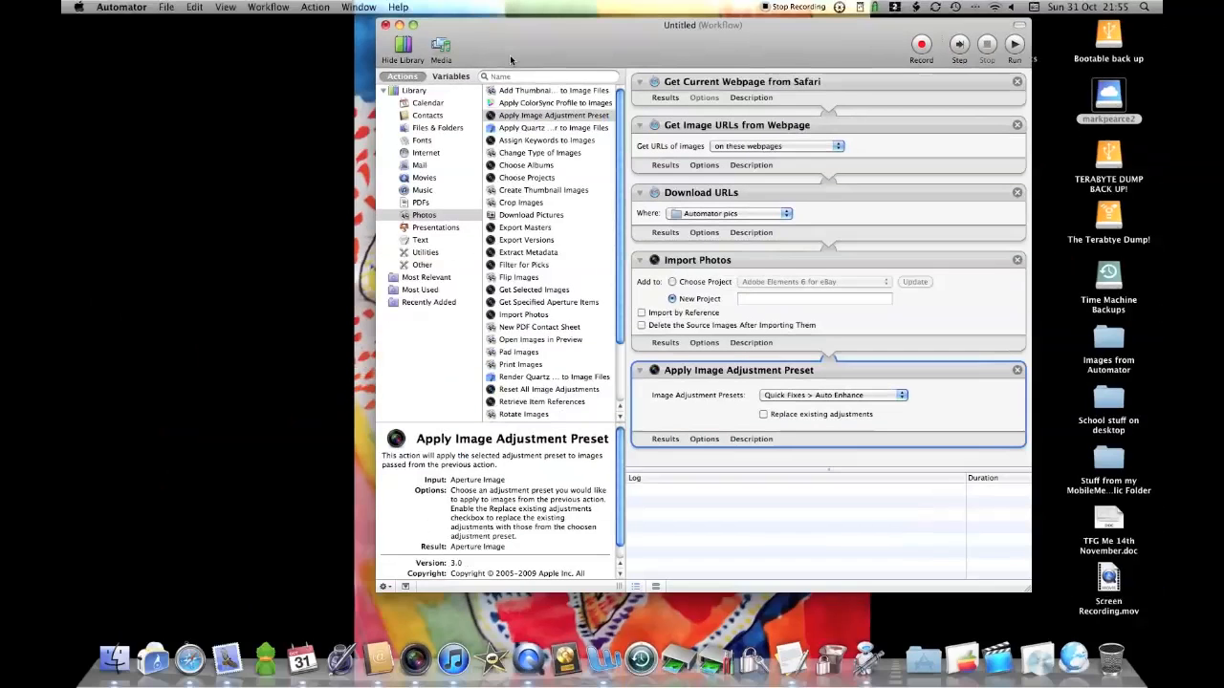
# Save the workflow to the Desktop as "Image workflow" in Workflow format and move its window aside to reveal the desktop folders.
pyautogui.click(170, 7)
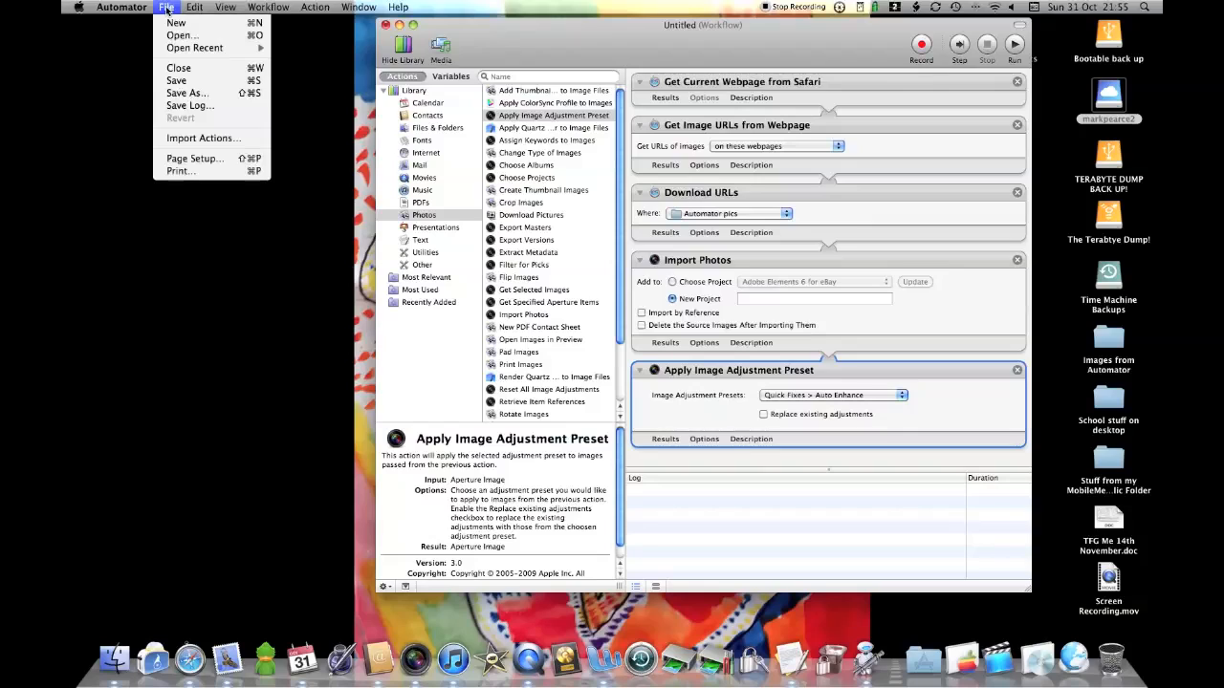
pyautogui.click(181, 80)
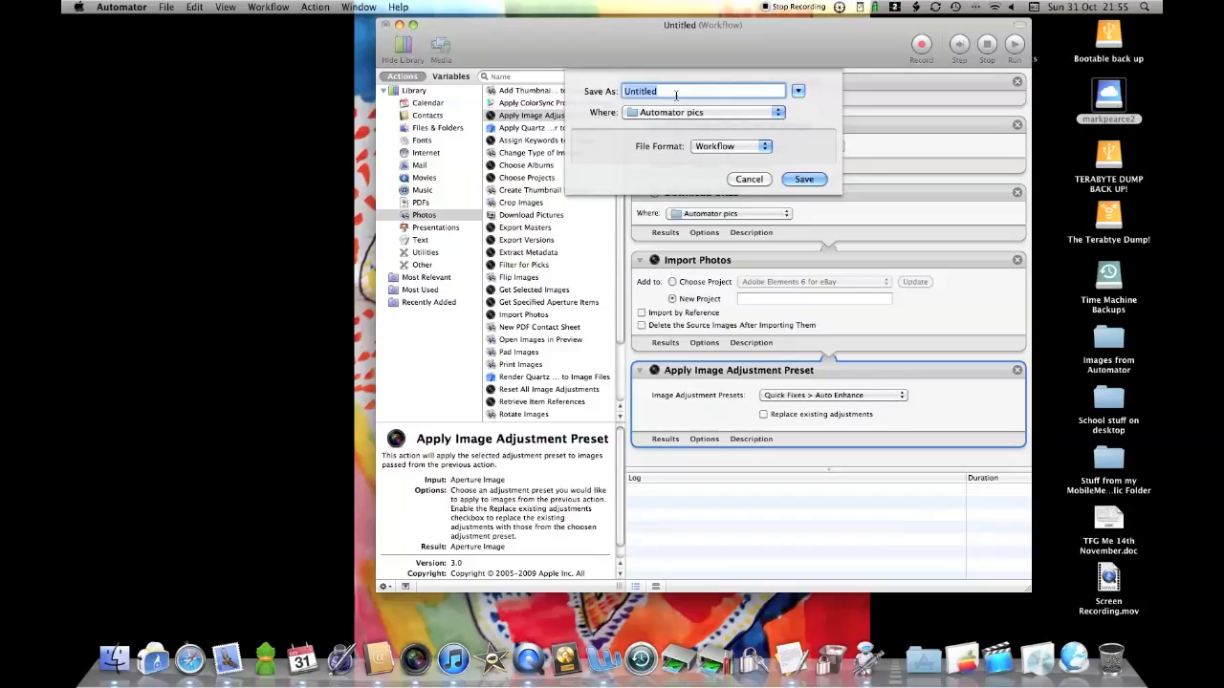
pyautogui.click(797, 92)
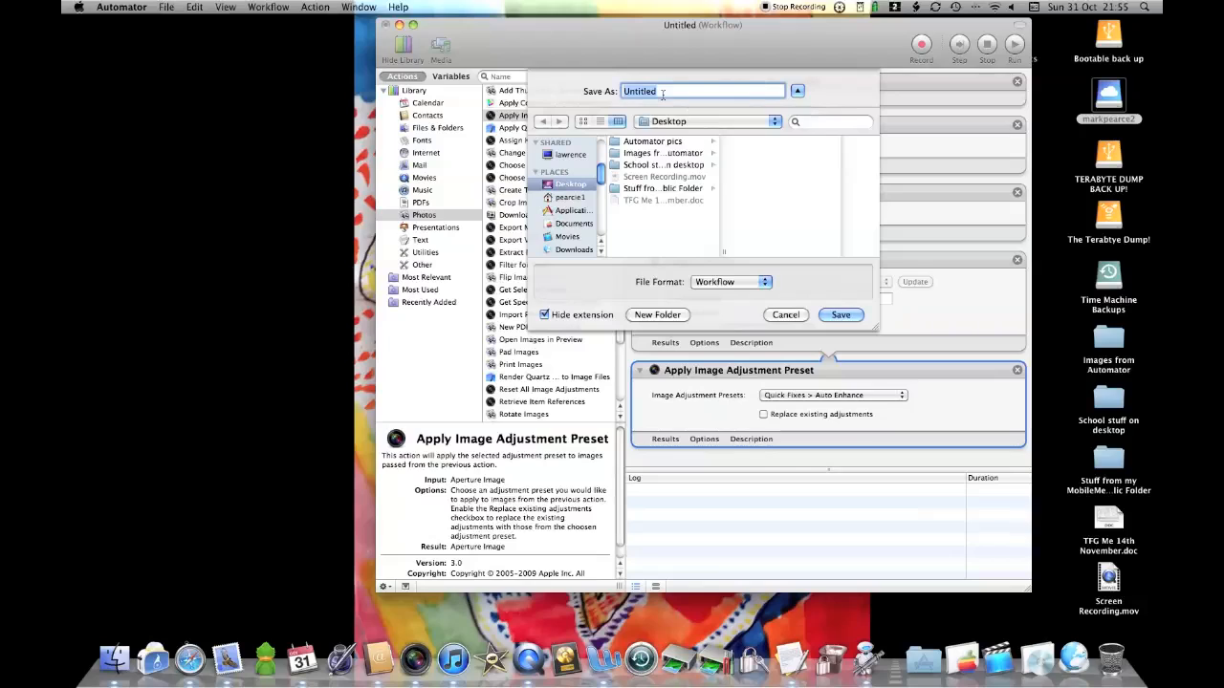
pyautogui.write('Image wor')
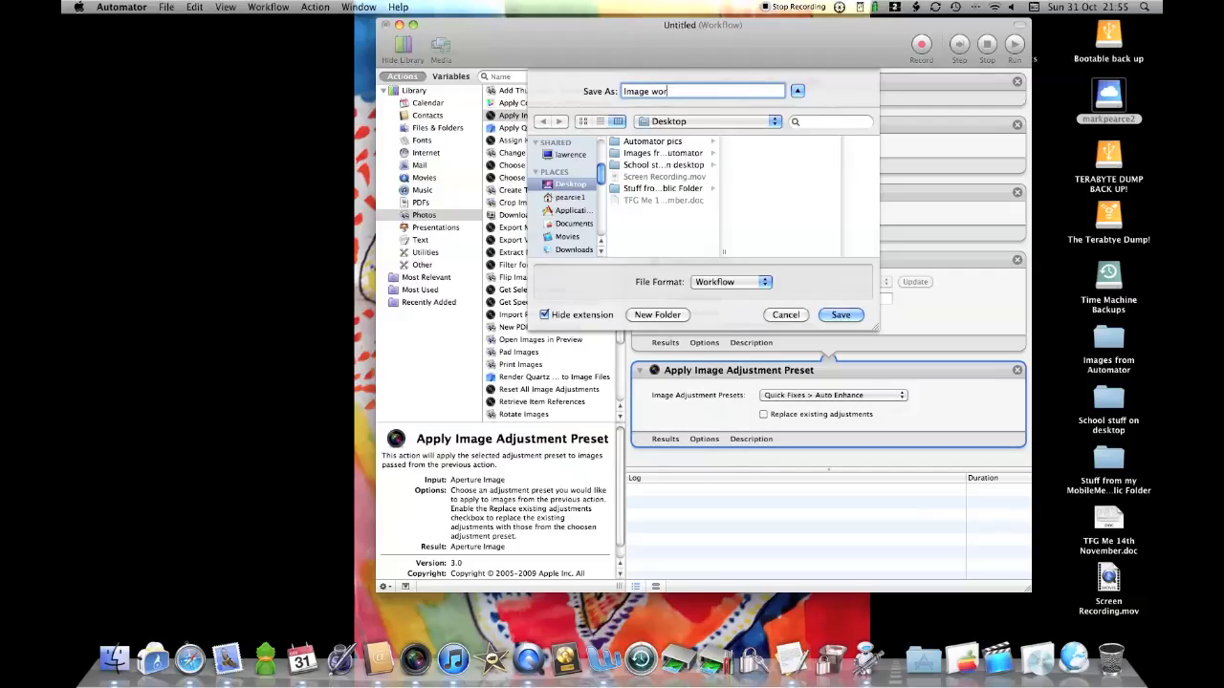
pyautogui.write('kflow')
pyautogui.click(833, 316)
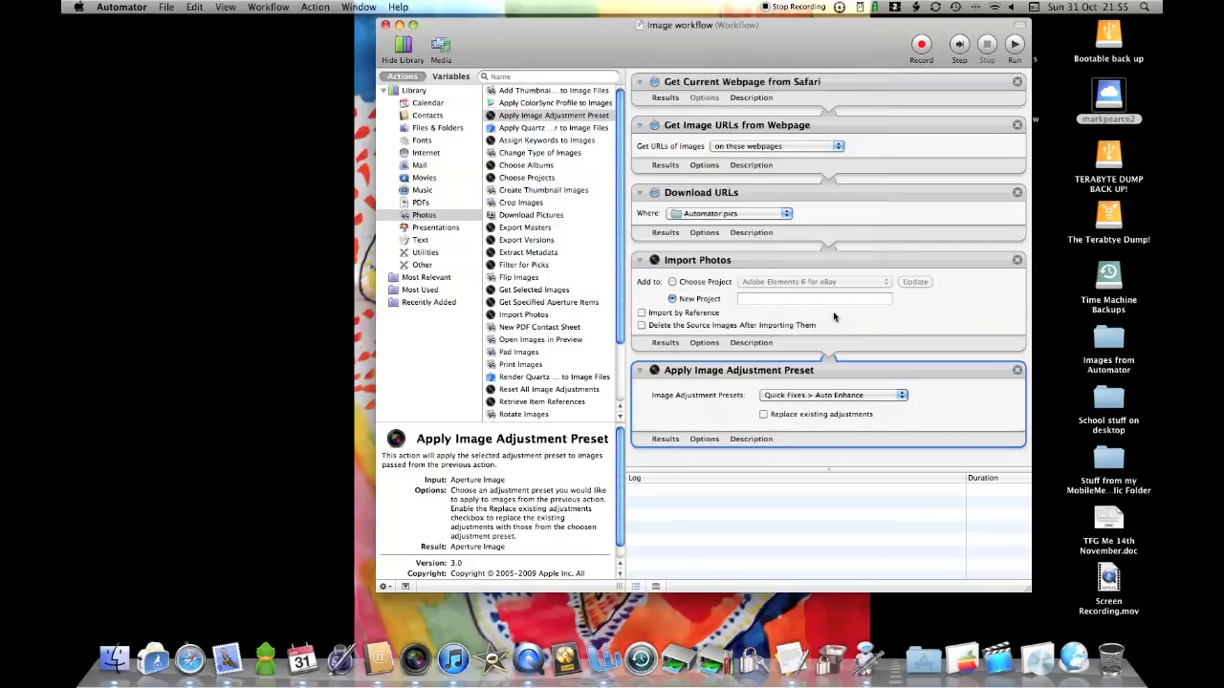
pyautogui.moveTo(645, 41); pyautogui.dragTo(451, 13)
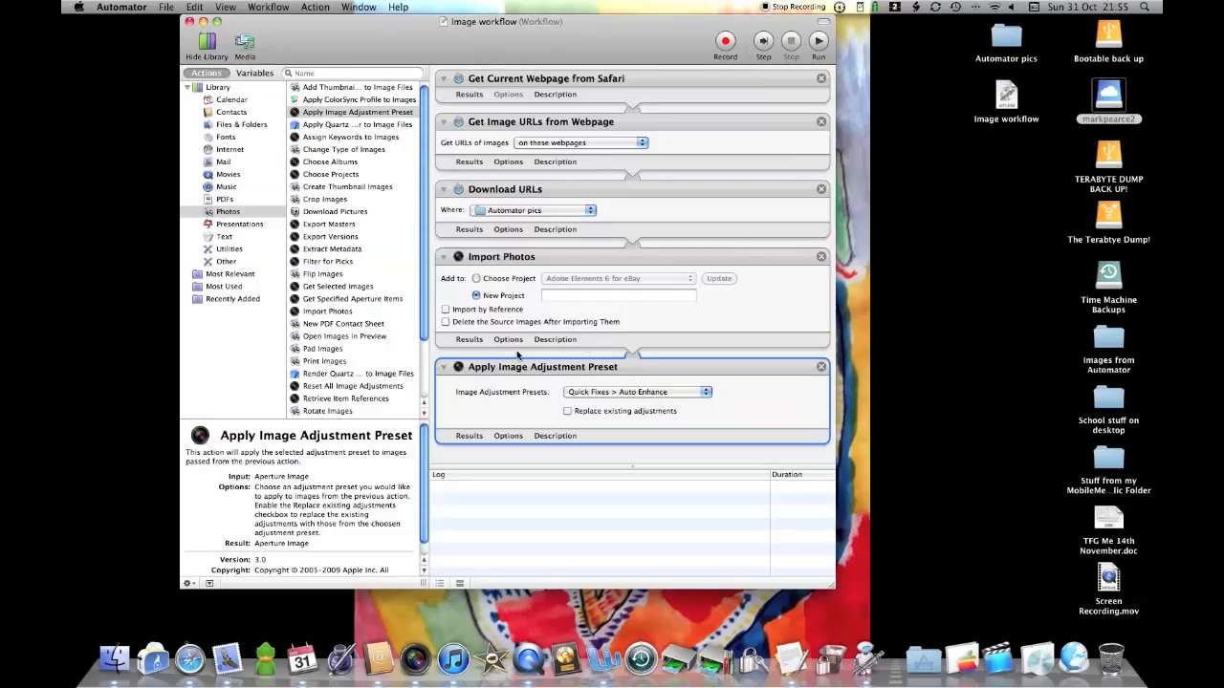
pyautogui.click(445, 322)
pyautogui.press('super+s')
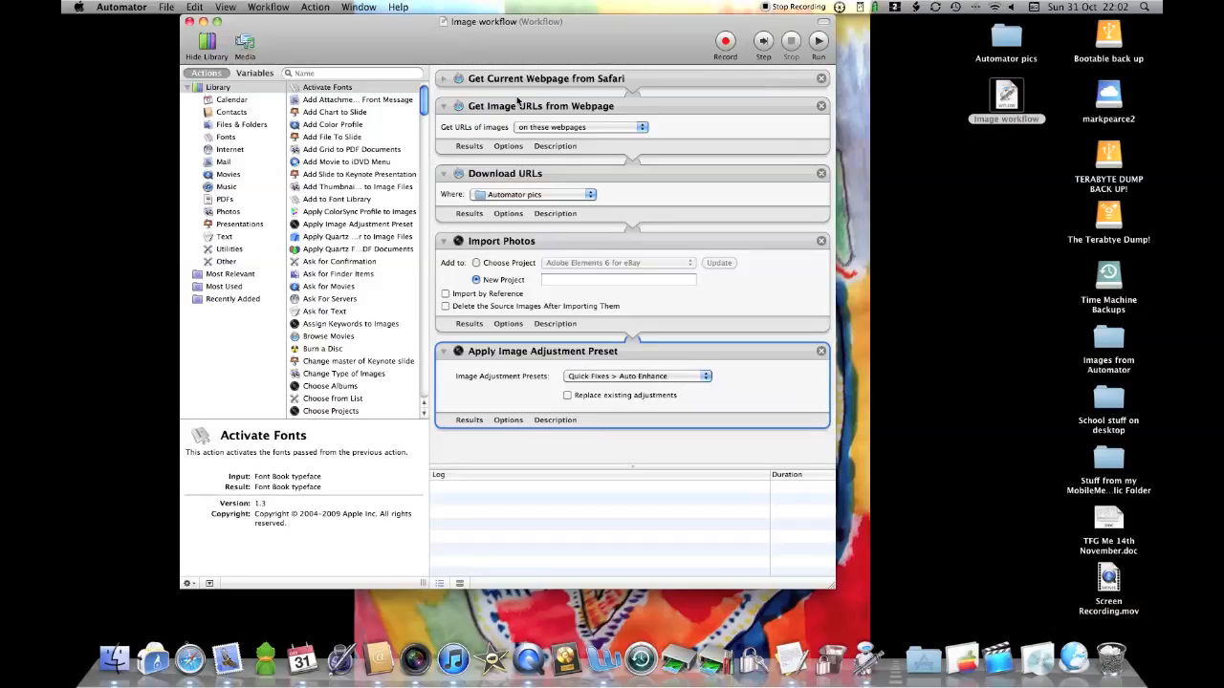
# Name the new project in the Import Photos action "Divali pictures".
pyautogui.click(559, 279)
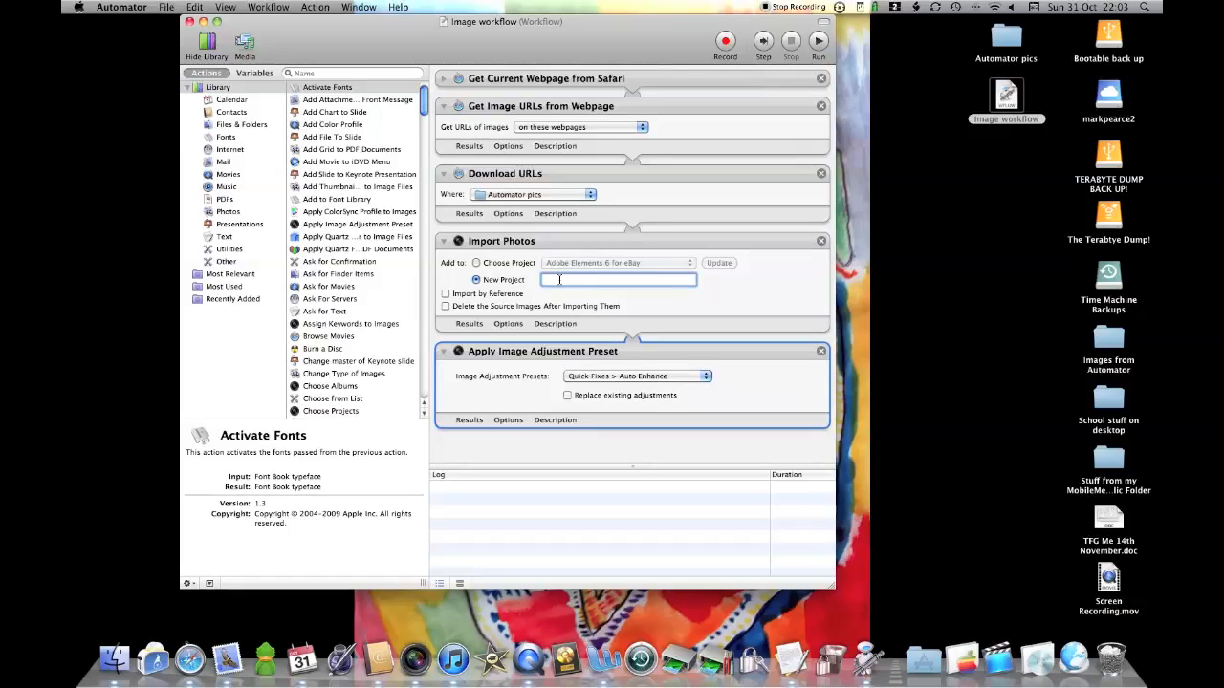
pyautogui.write('Divali pictures')
pyautogui.click(190, 657)
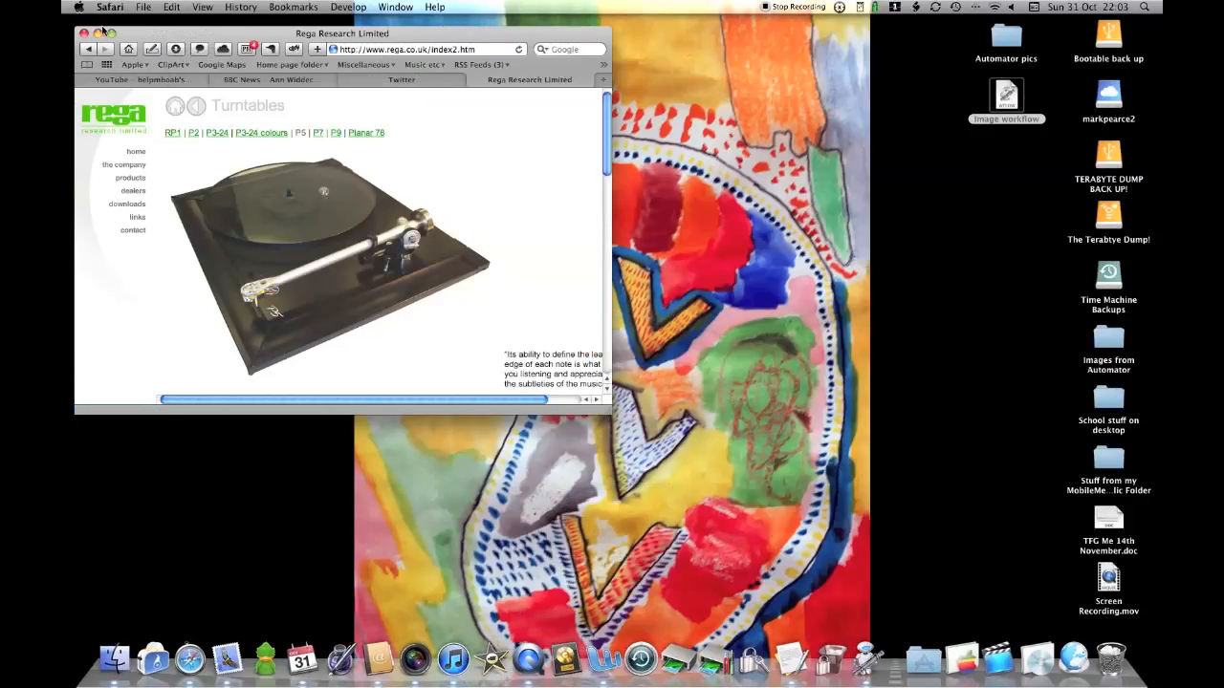
pyautogui.click(479, 50)
pyautogui.press('BackSpace')
pyautogui.press('BackSpace')
pyautogui.press('BackSpace')
pyautogui.press('BackSpace')
pyautogui.press('BackSpace')
pyautogui.press('BackSpace')
pyautogui.press('BackSpace')
pyautogui.press('BackSpace')
pyautogui.press('BackSpace')
pyautogui.press('BackSpace')
pyautogui.press('BackSpace')
pyautogui.press('BackSpace')
pyautogui.press('BackSpace')
pyautogui.press('BackSpace')
pyautogui.press('BackSpace')
pyautogui.press('BackSpace')
pyautogui.press('BackSpace')
pyautogui.press('BackSpace')
pyautogui.press('BackSpace')
pyautogui.press('BackSpace')
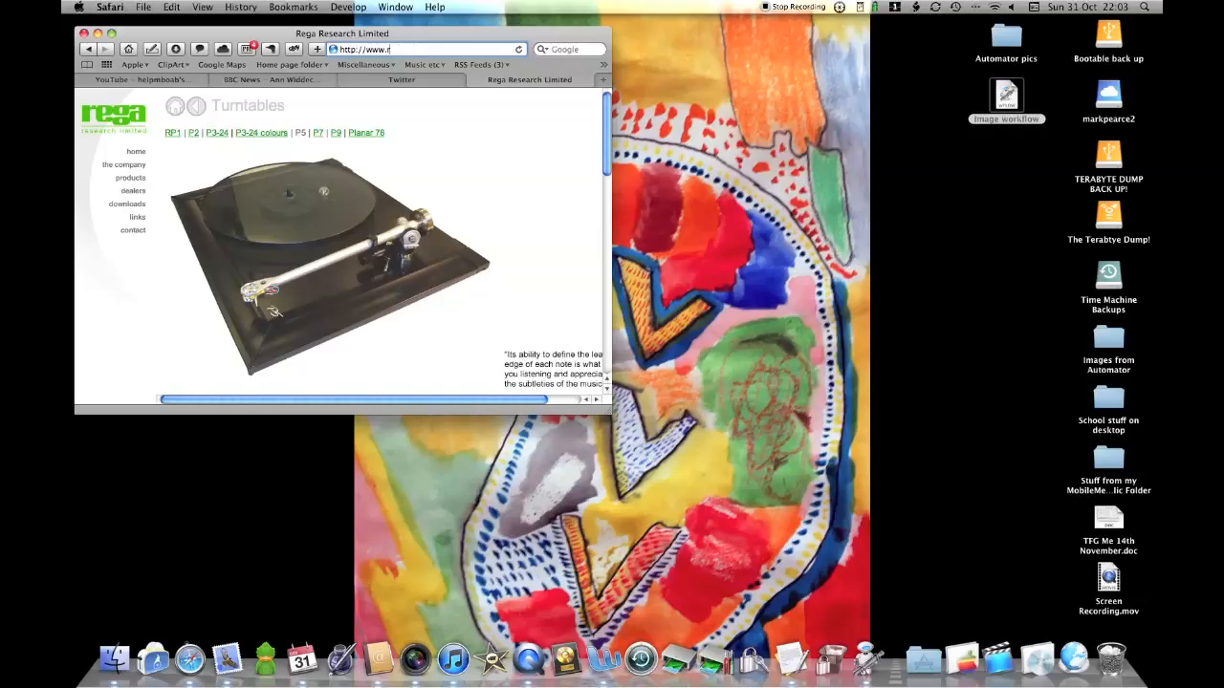
pyautogui.write('mandir.')
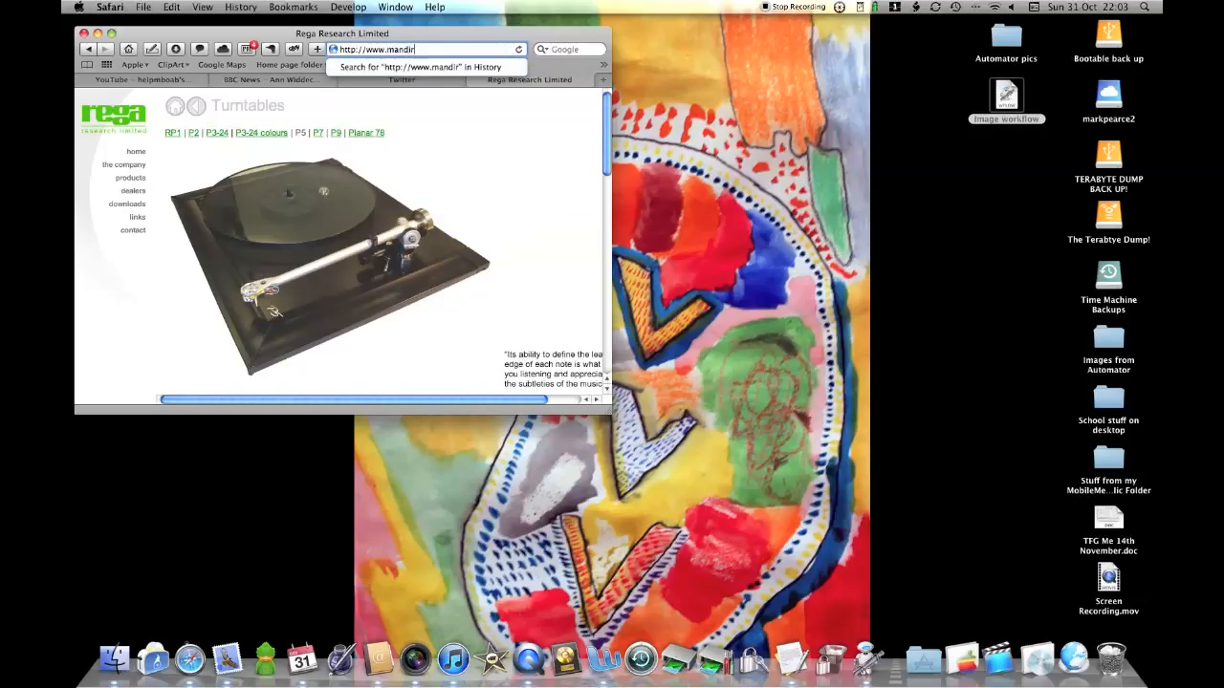
pyautogui.write('org')
pyautogui.press('Return')
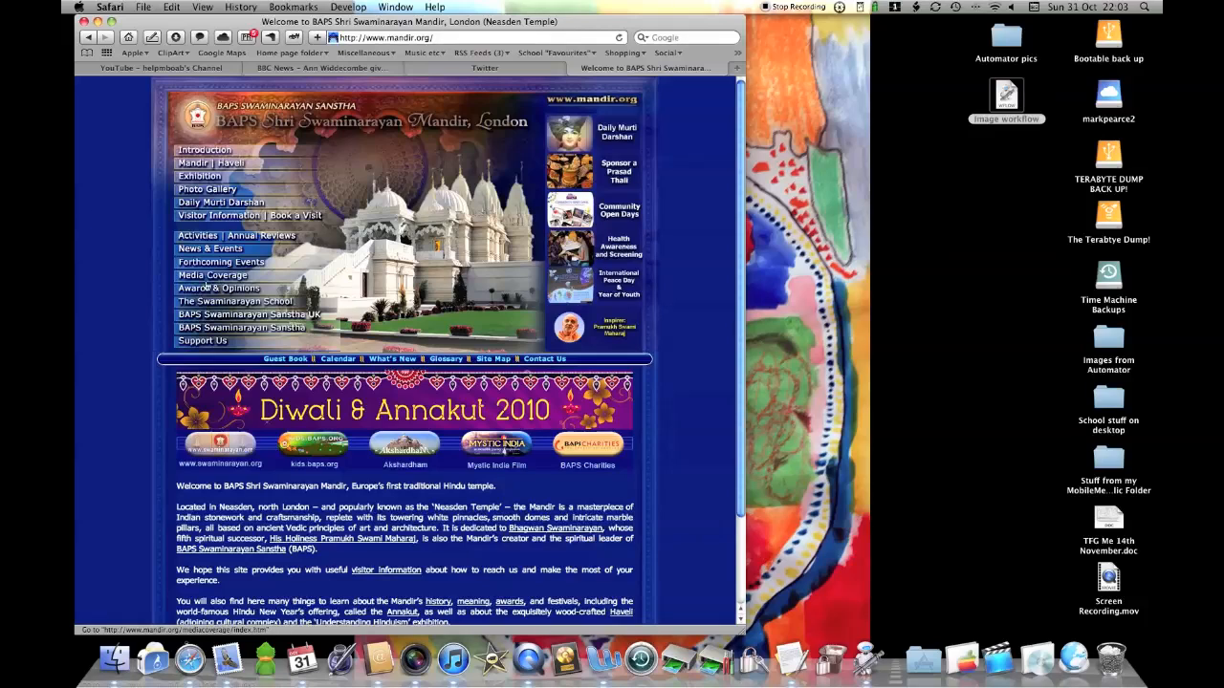
# Go to the site's Photo Gallery and open its Murti Darshan section.
pyautogui.click(208, 190)
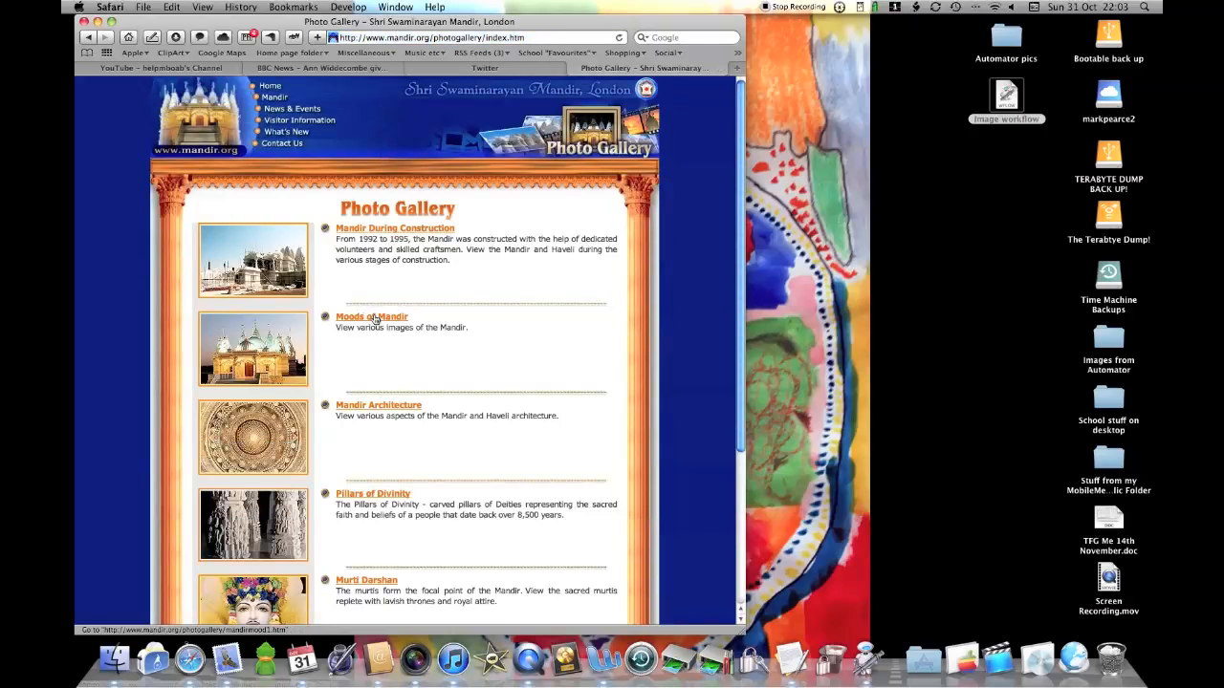
pyautogui.scroll(-5, 375, 320)
pyautogui.scroll(3, 374, 316)
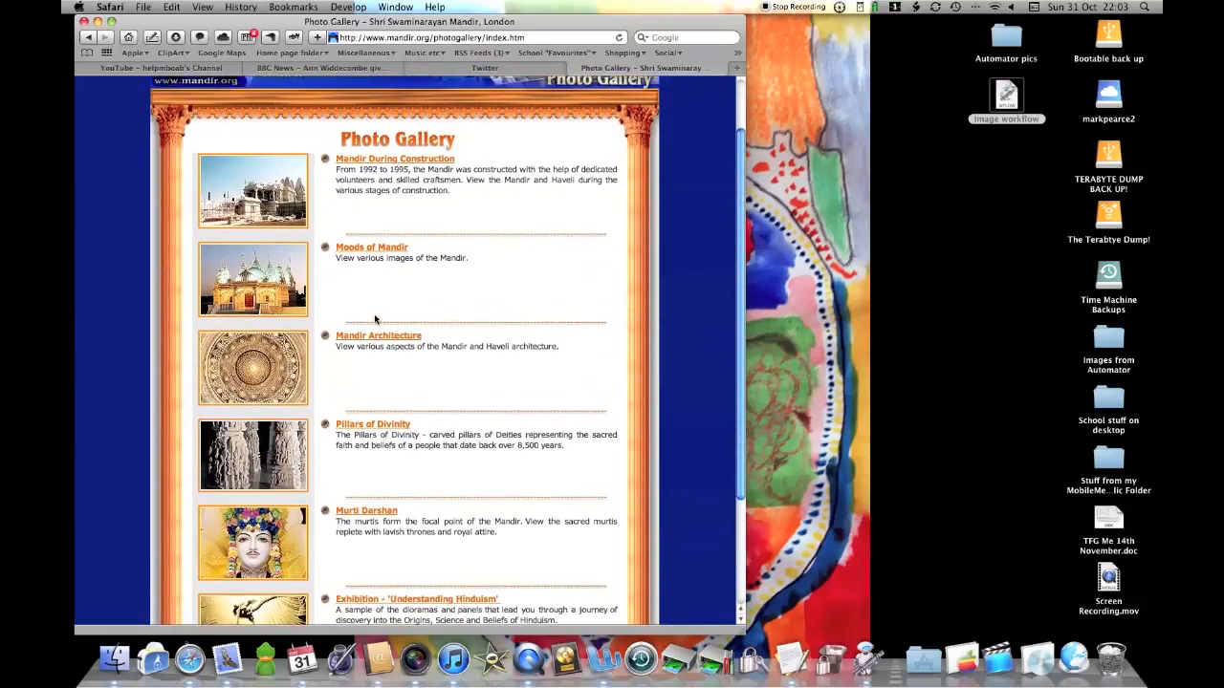
pyautogui.scroll(1, 375, 320)
pyautogui.scroll(-3, 375, 319)
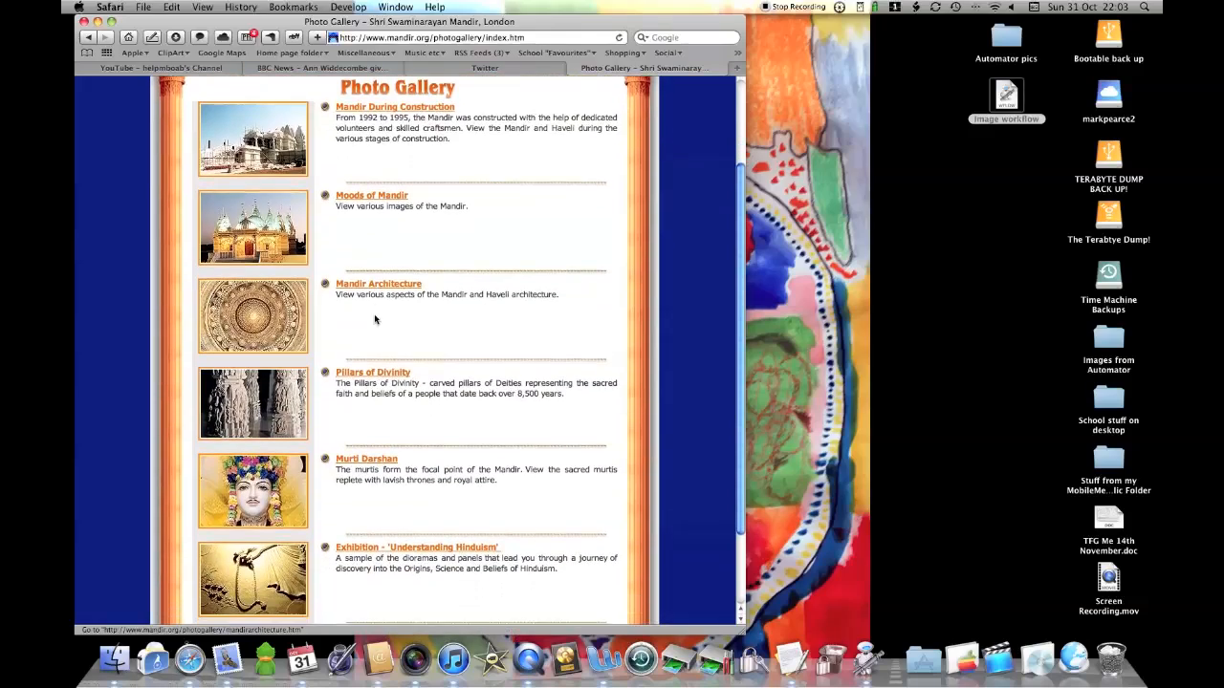
pyautogui.scroll(-2, 375, 319)
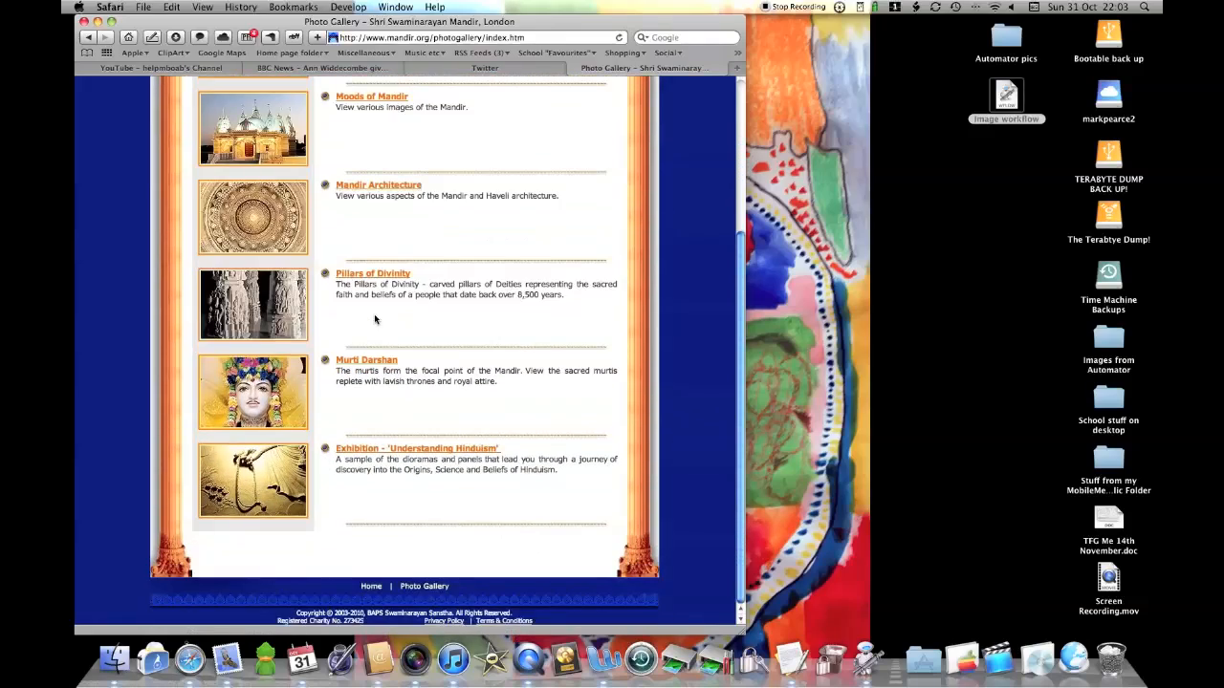
pyautogui.scroll(3, 374, 320)
pyautogui.scroll(2, 375, 319)
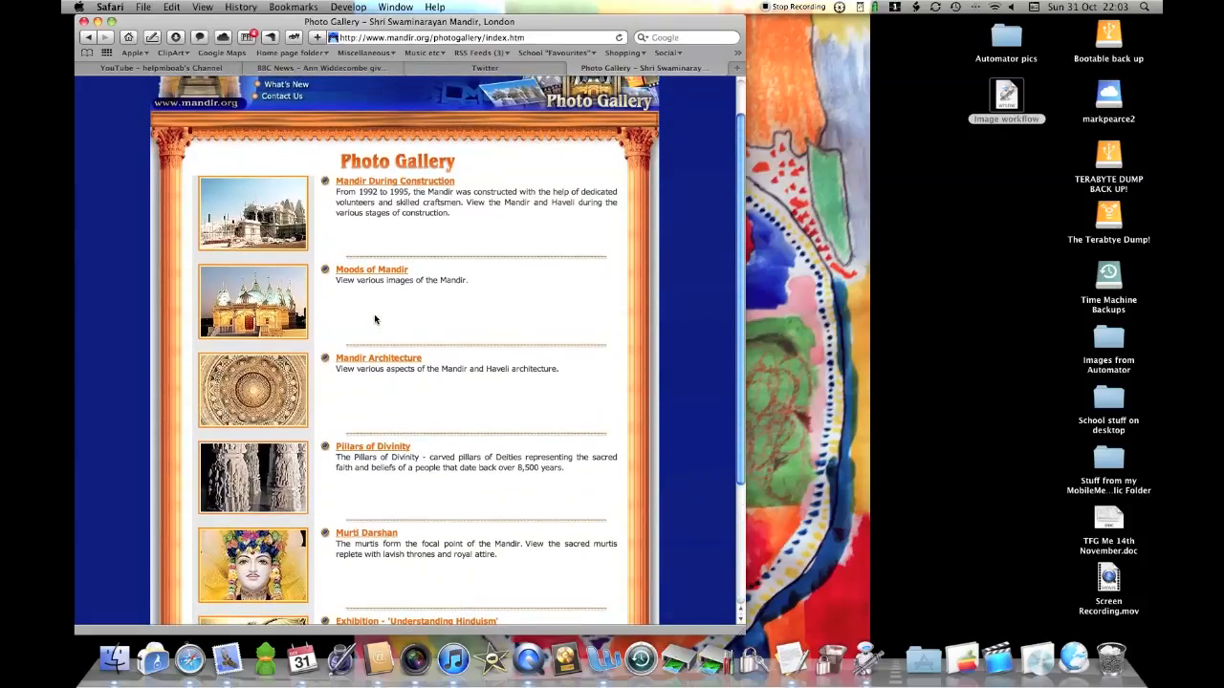
pyautogui.scroll(2, 375, 319)
pyautogui.scroll(-2, 375, 319)
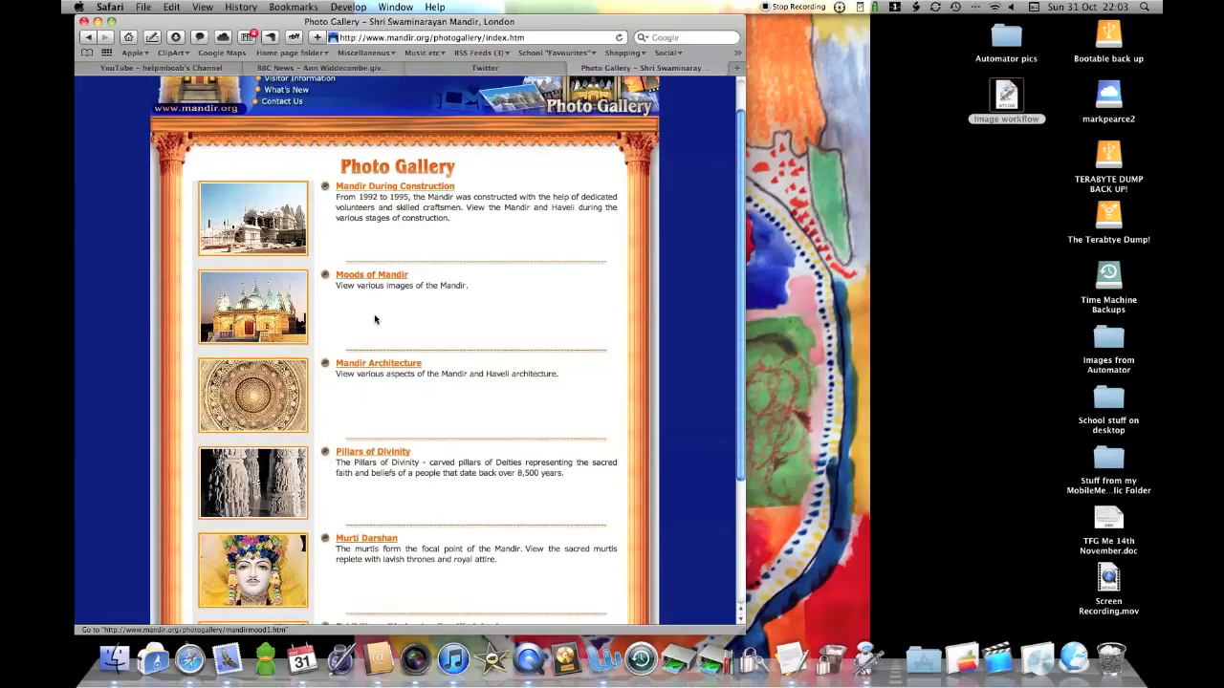
pyautogui.scroll(-2, 374, 320)
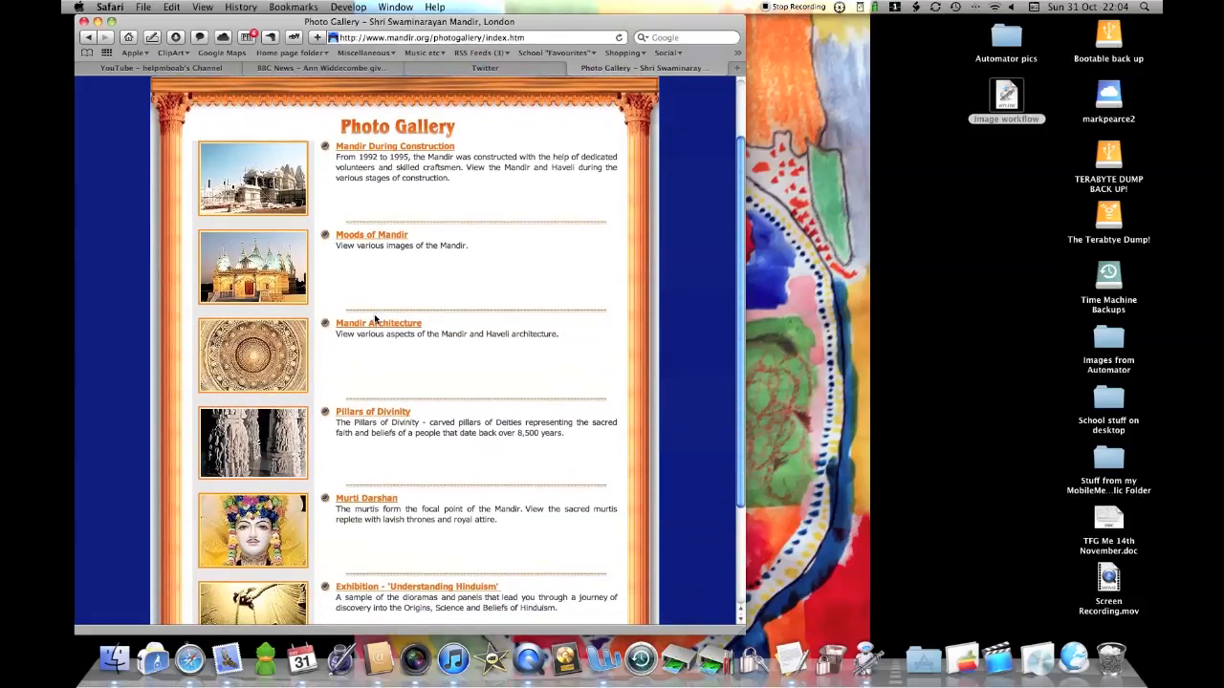
pyautogui.scroll(-1, 375, 319)
pyautogui.click(353, 492)
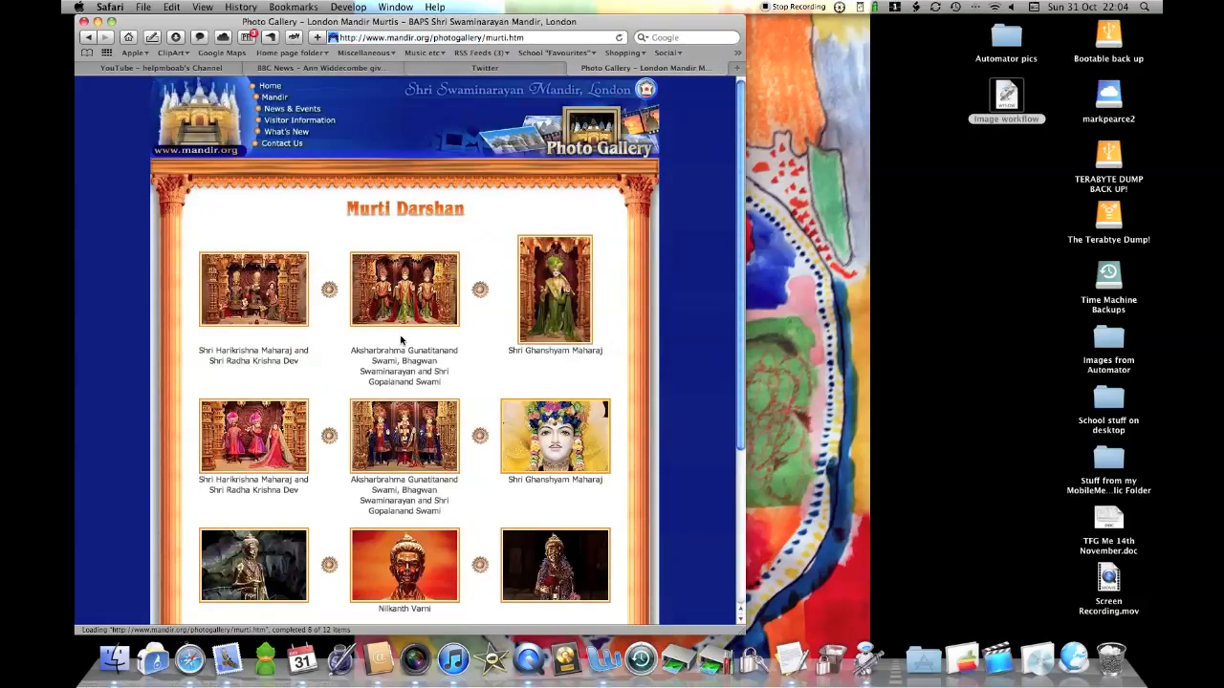
# Open the page with more photos of Shri Harikrishna Maharaj and Shri Radha Krishna Dev and look through its images.
pyautogui.scroll(-3, 401, 334)
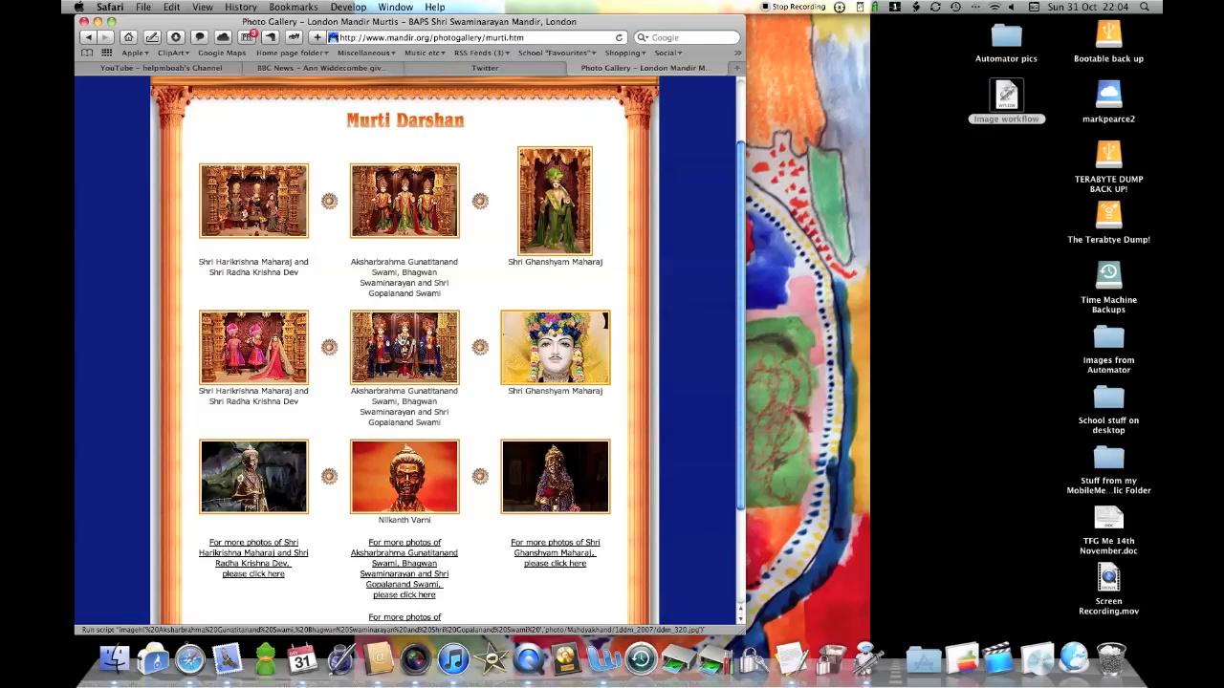
pyautogui.scroll(-5, 401, 339)
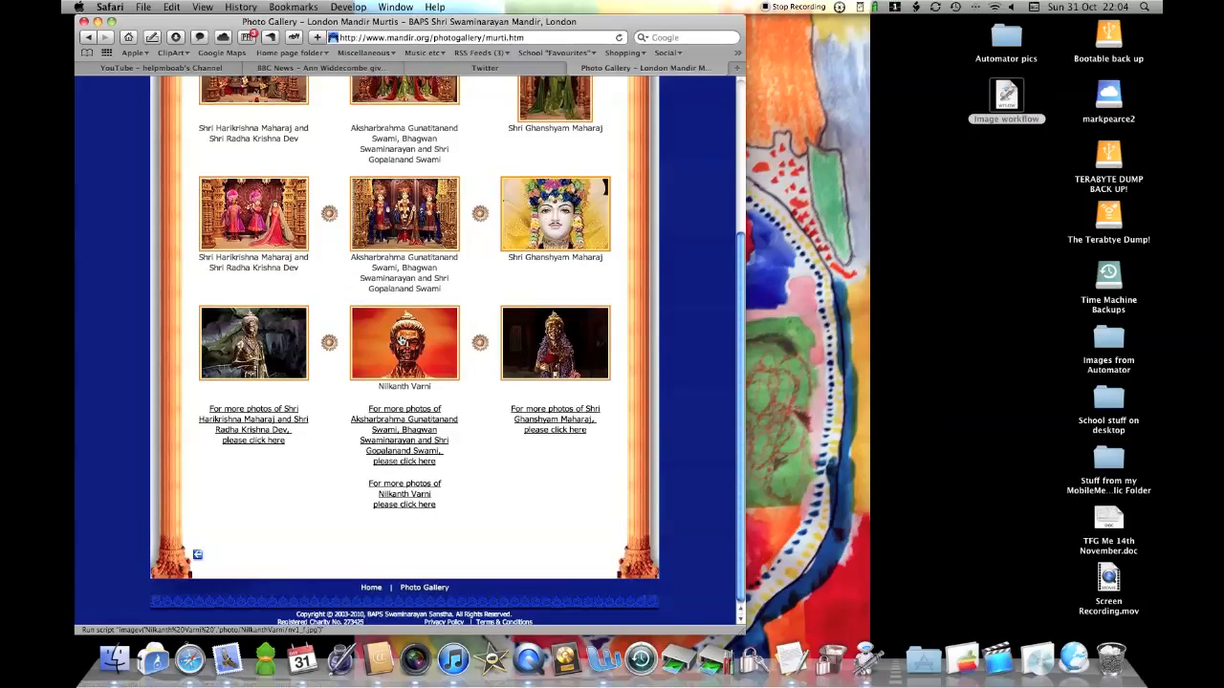
pyautogui.scroll(3, 401, 339)
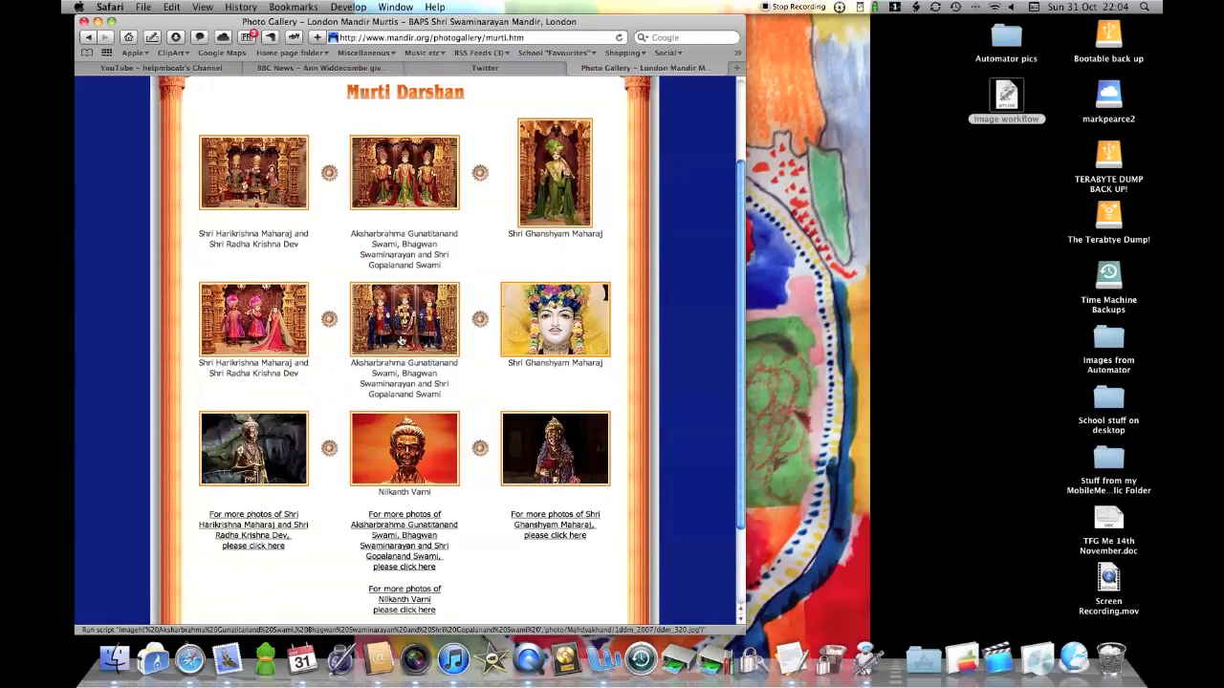
pyautogui.scroll(-1, 402, 339)
pyautogui.scroll(-2, 402, 340)
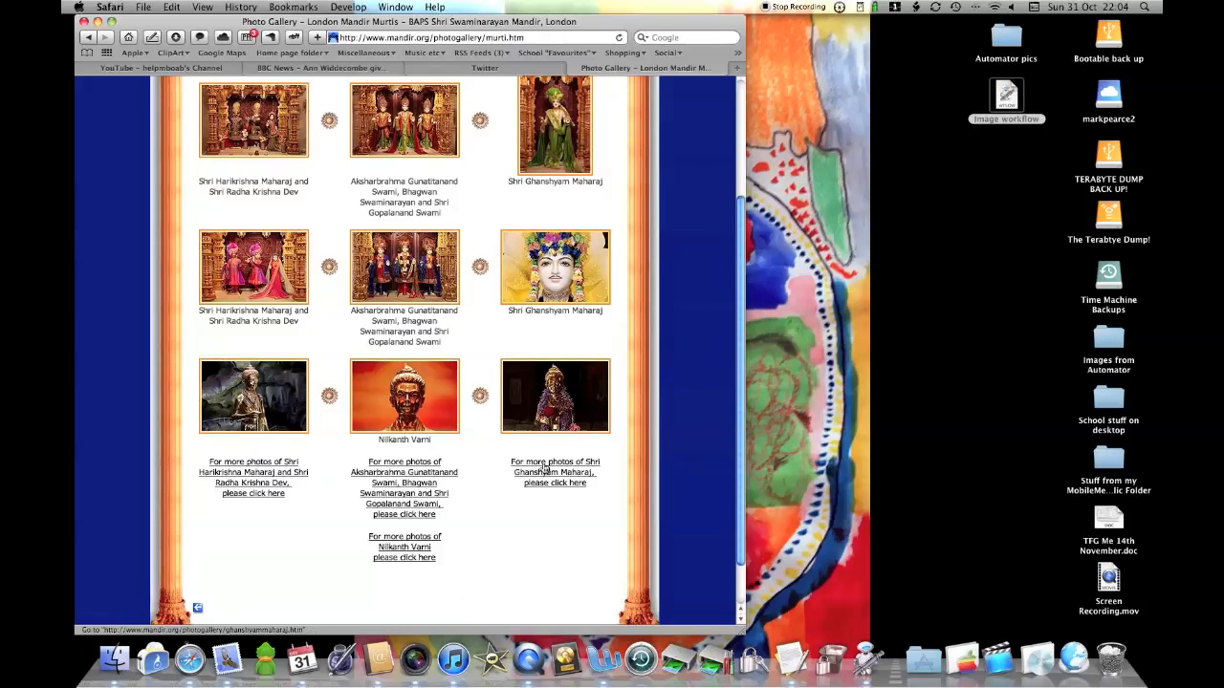
pyautogui.click(248, 483)
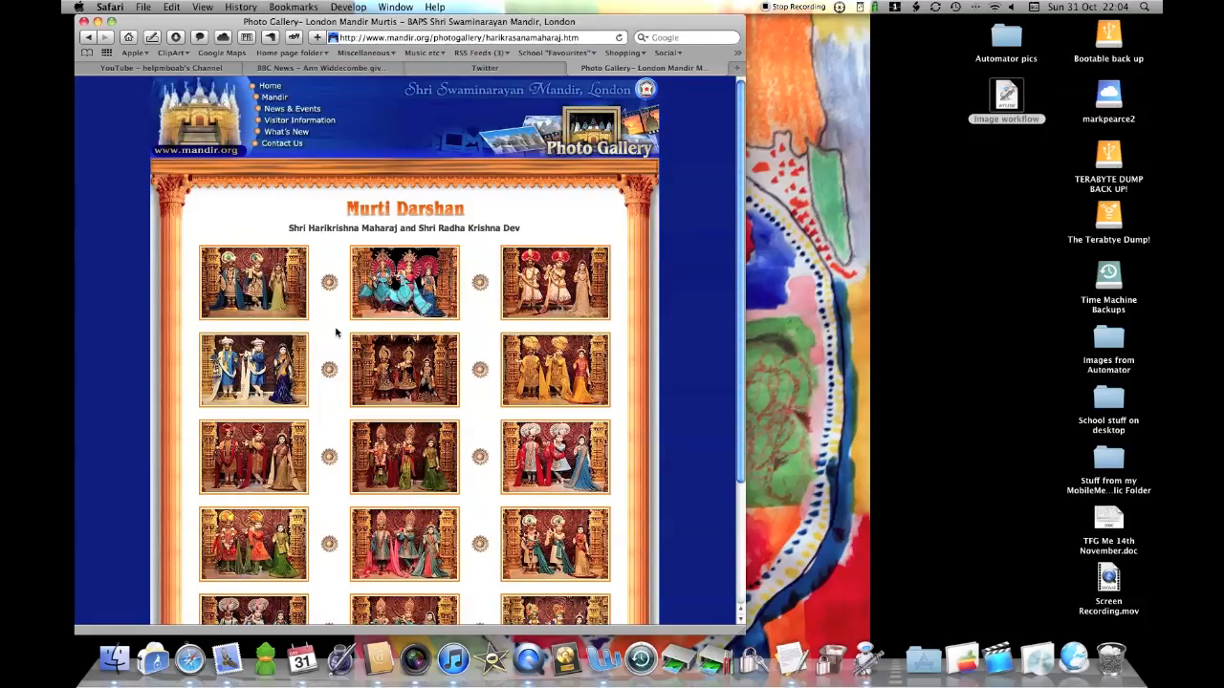
pyautogui.scroll(-10, 335, 335)
pyautogui.scroll(10, 334, 338)
# Switch back to Automator, show the Desktop folder "Automator pics" beside the workflow window and run the workflow.
pyautogui.click(867, 658)
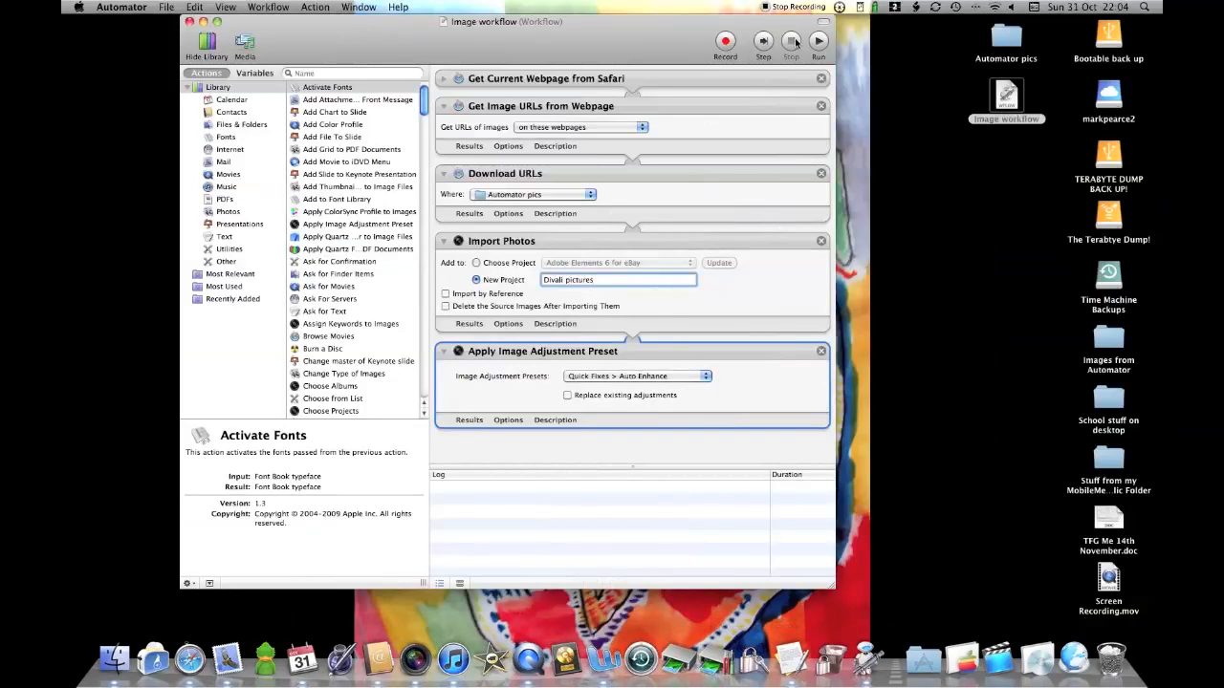
pyautogui.click(1004, 34)
pyautogui.doubleClick(1004, 35)
pyautogui.moveTo(560, 61); pyautogui.dragTo(953, 116)
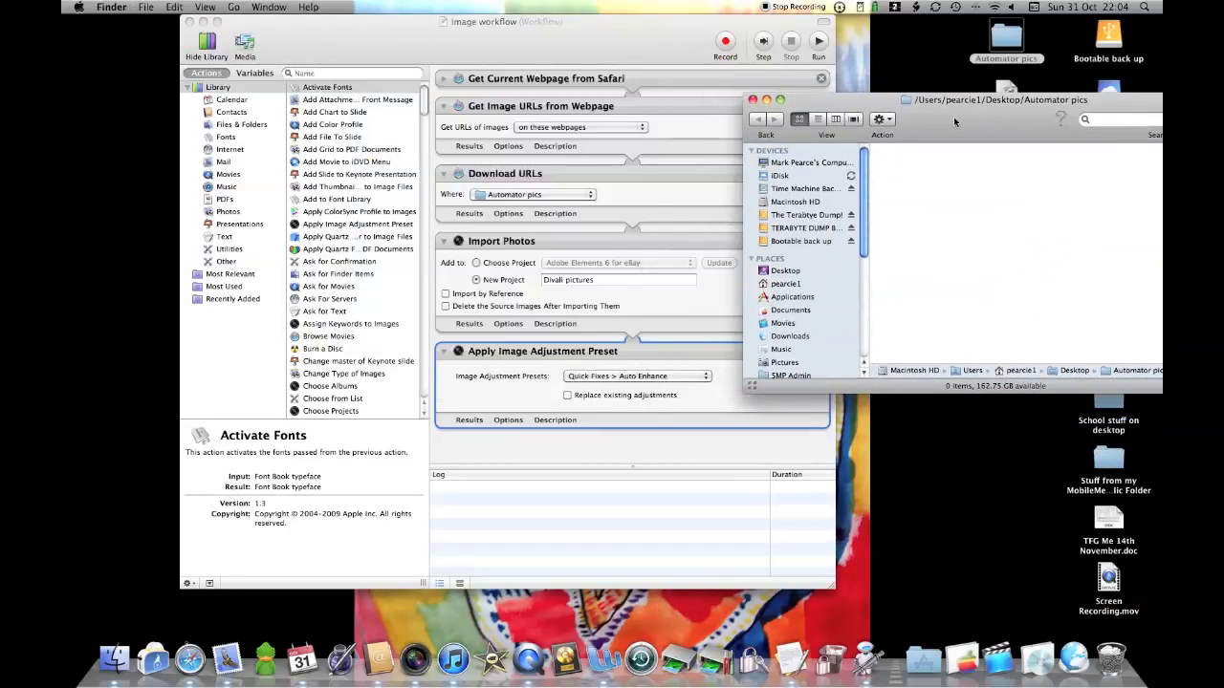
pyautogui.click(819, 40)
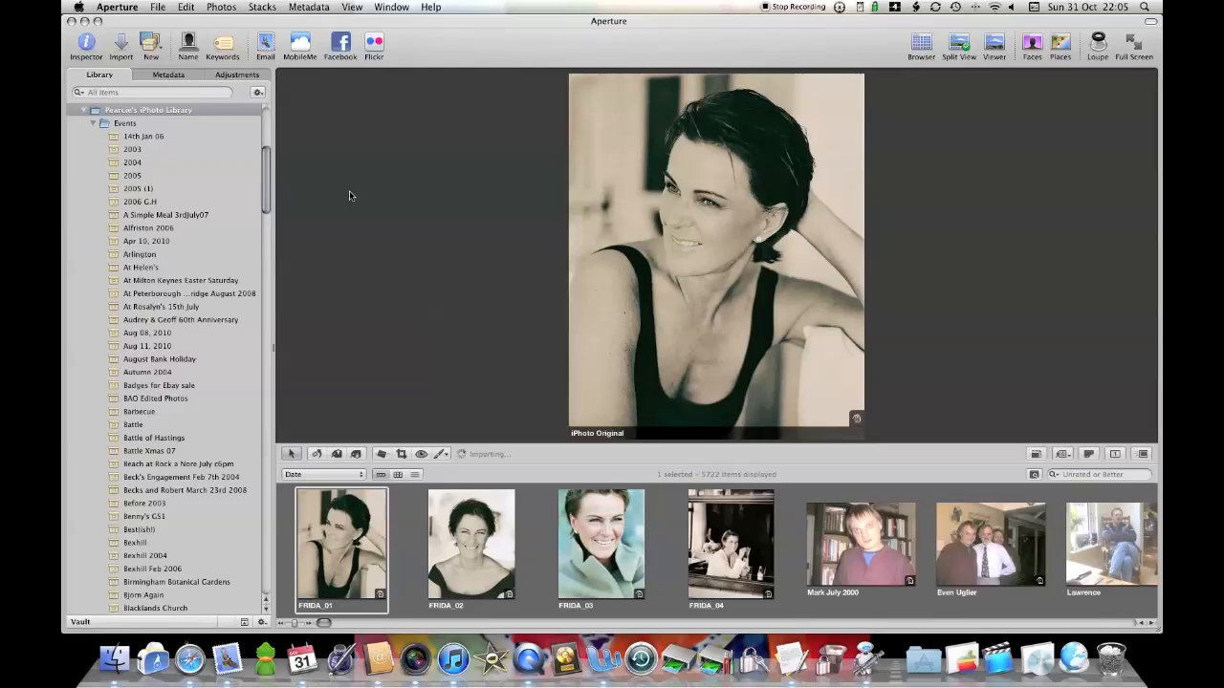
# Find the "Divali pictures" project in the Aperture library and open it to view the imported images.
pyautogui.scroll(-20, 245, 239)
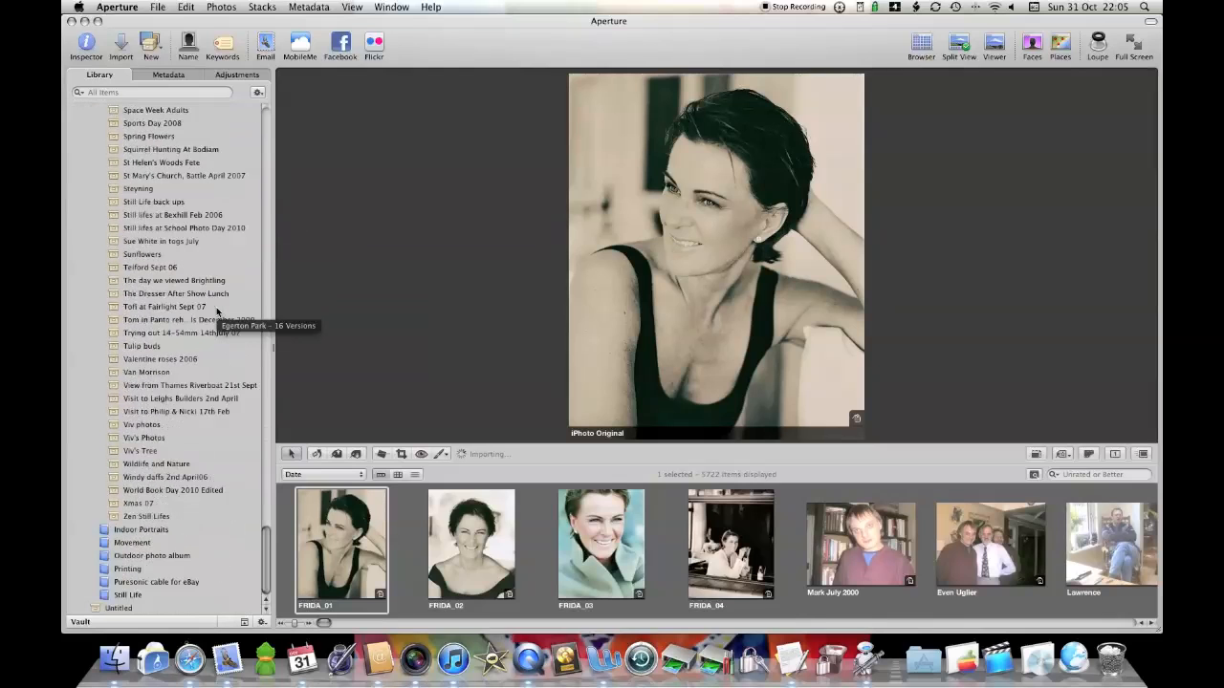
pyautogui.scroll(15, 151, 503)
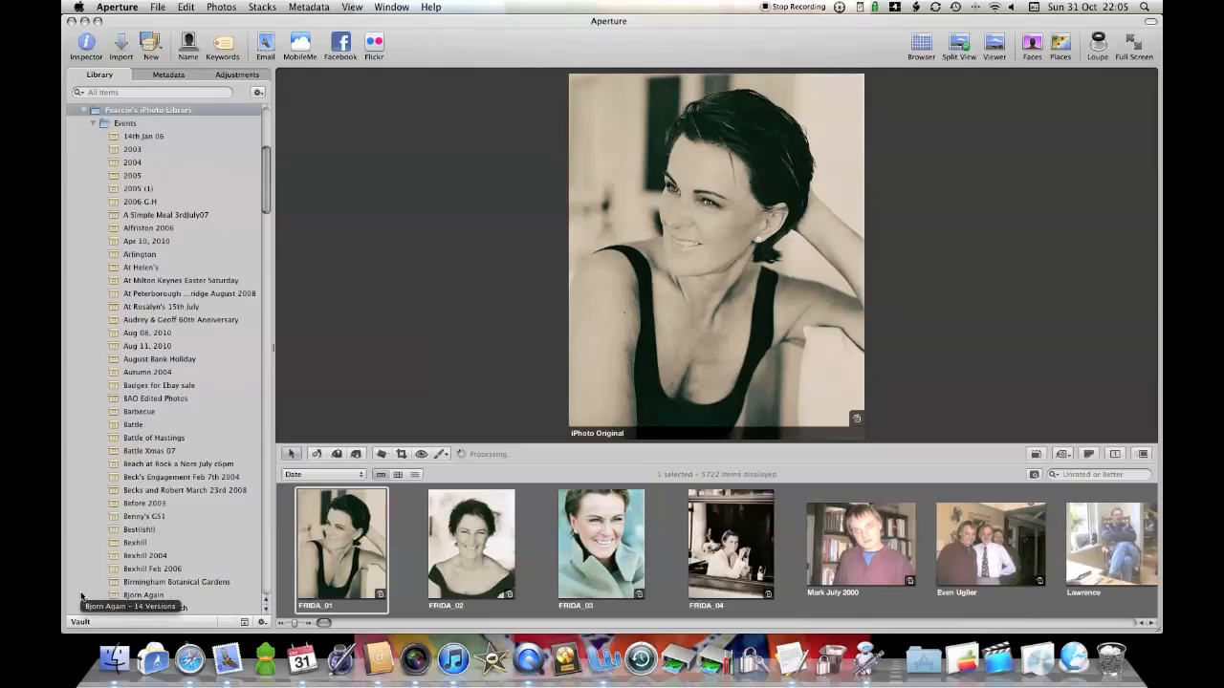
pyautogui.scroll(-15, 169, 388)
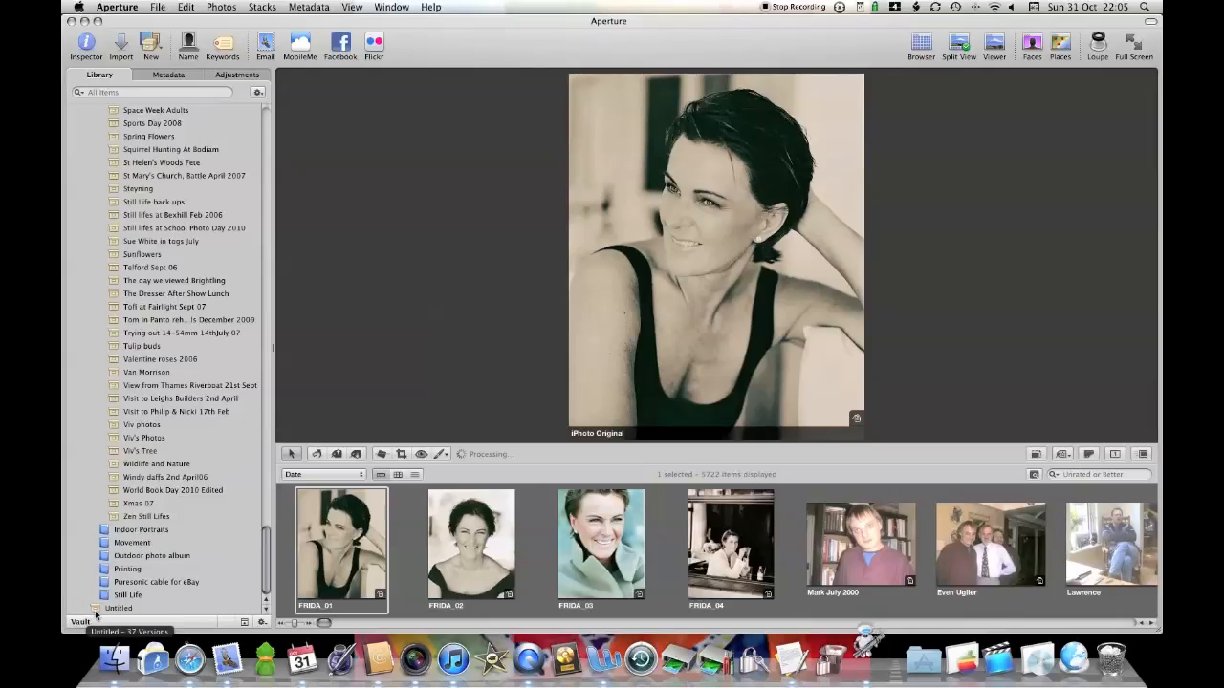
pyautogui.scroll(15, 96, 612)
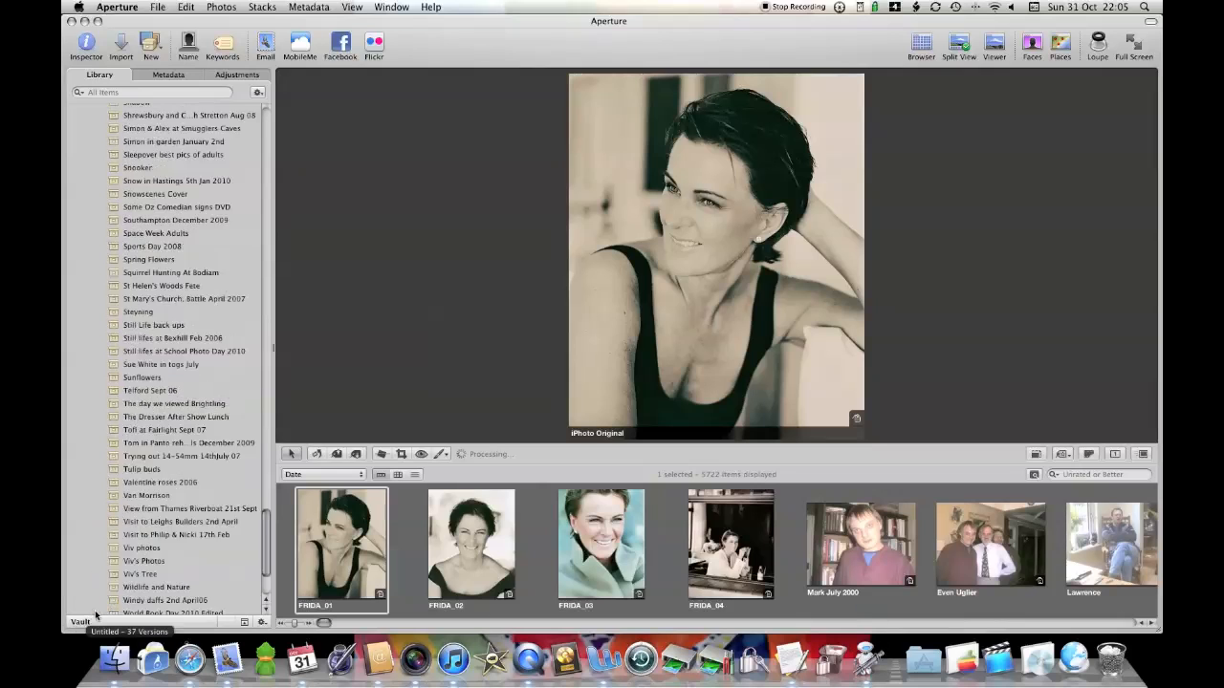
pyautogui.scroll(15, 95, 612)
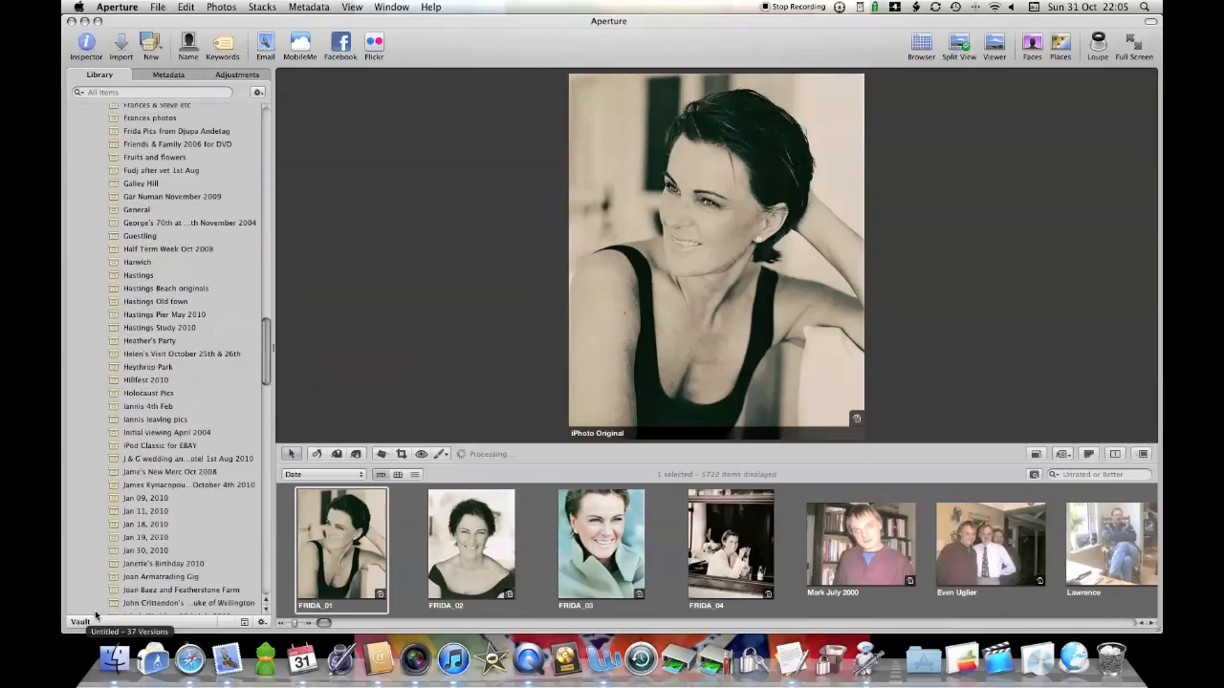
pyautogui.scroll(8, 95, 616)
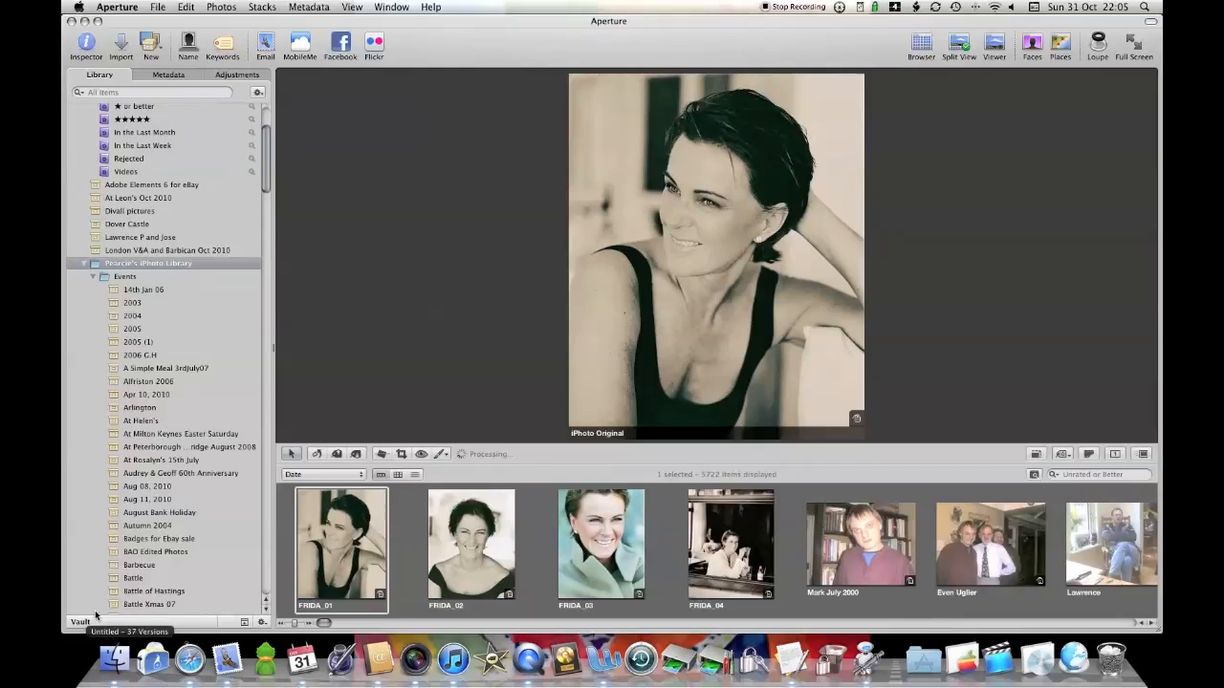
pyautogui.click(101, 211)
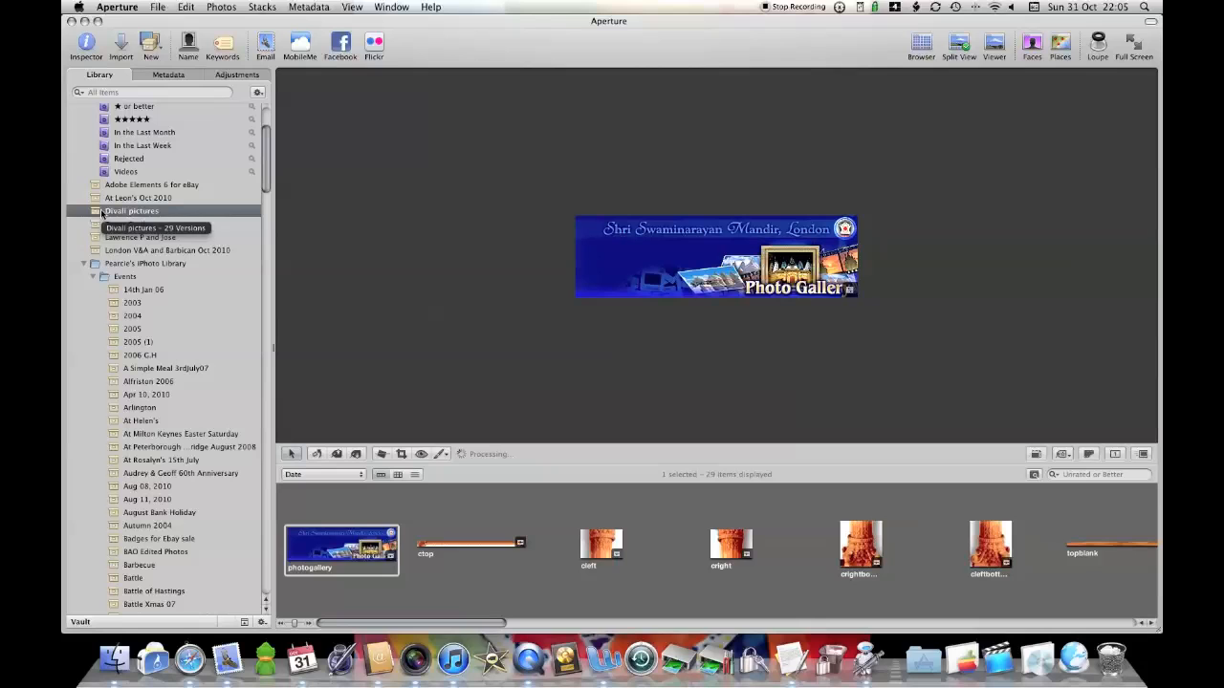
# Look through the thumbnails of the imported images in the "Divali pictures" project, from the site graphics to the hkm photos.
pyautogui.hscroll(5, 315, 561)
pyautogui.hscroll(5, 315, 561)
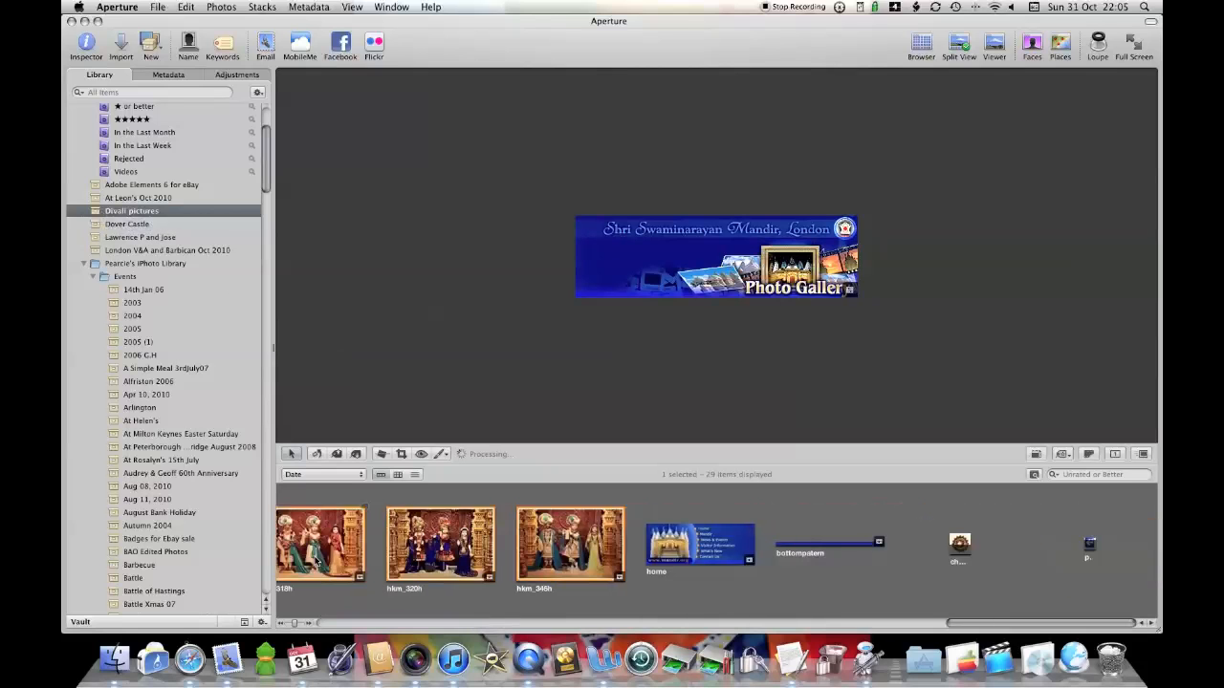
pyautogui.hscroll(-15, 316, 561)
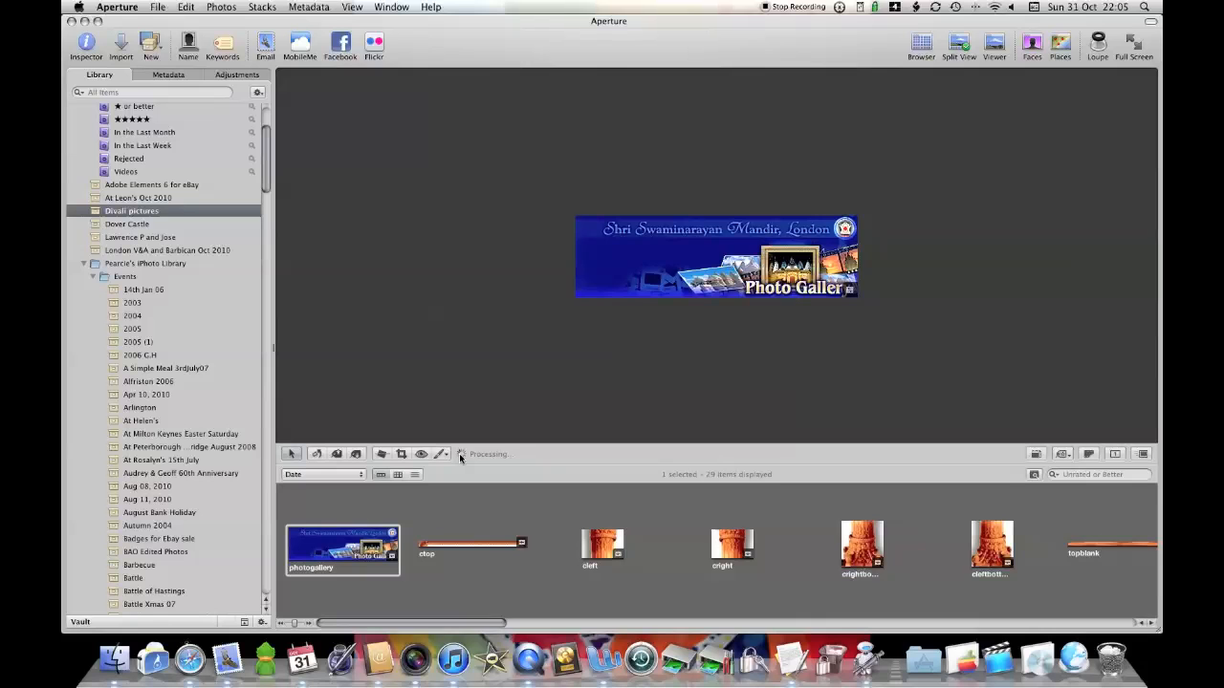
pyautogui.hscroll(20, 360, 571)
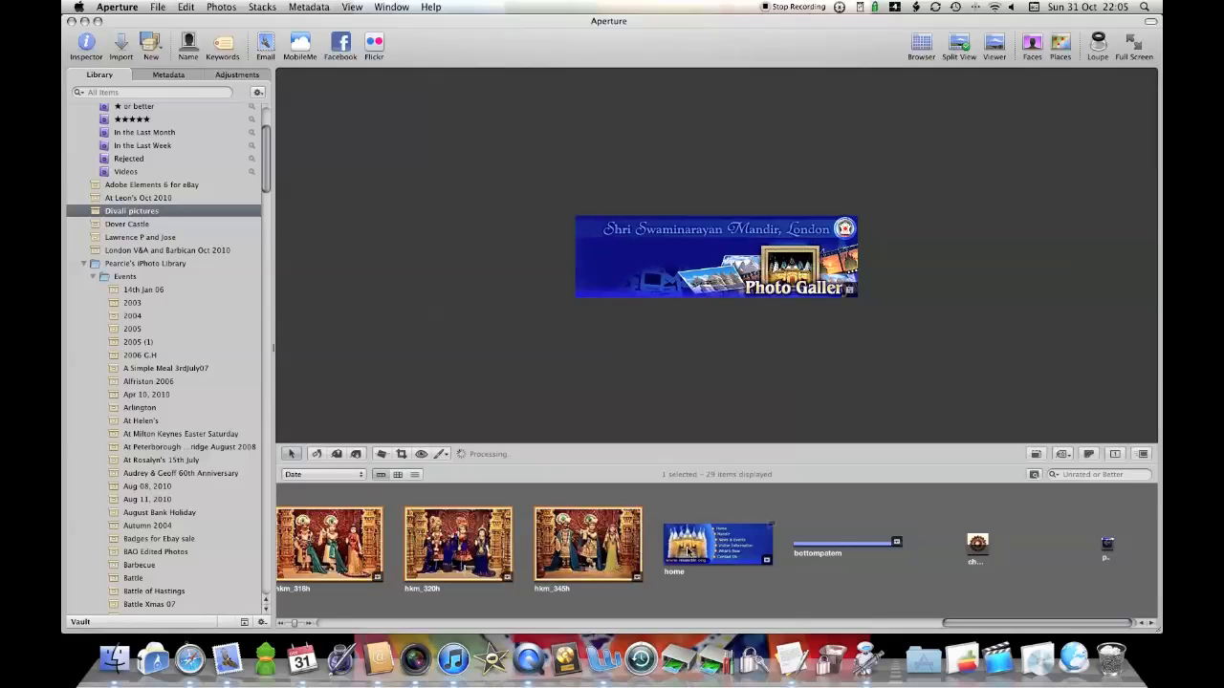
pyautogui.hscroll(1, 682, 552)
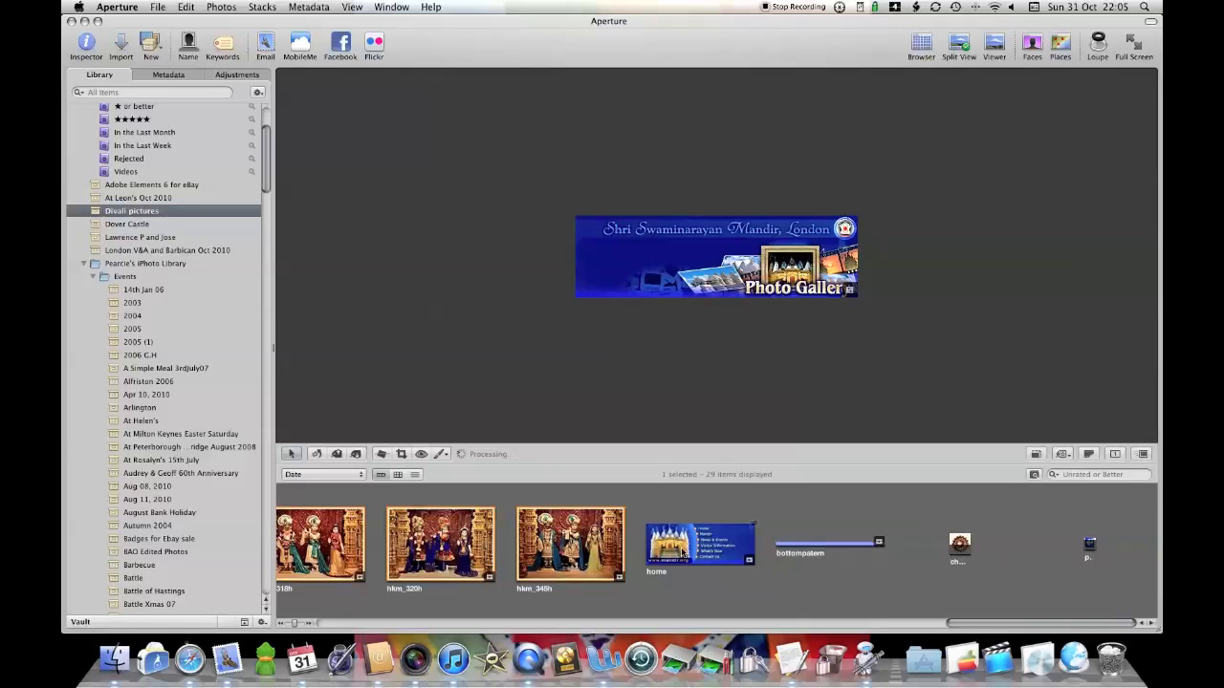
pyautogui.hscroll(-10, 681, 547)
pyautogui.hscroll(5, 685, 553)
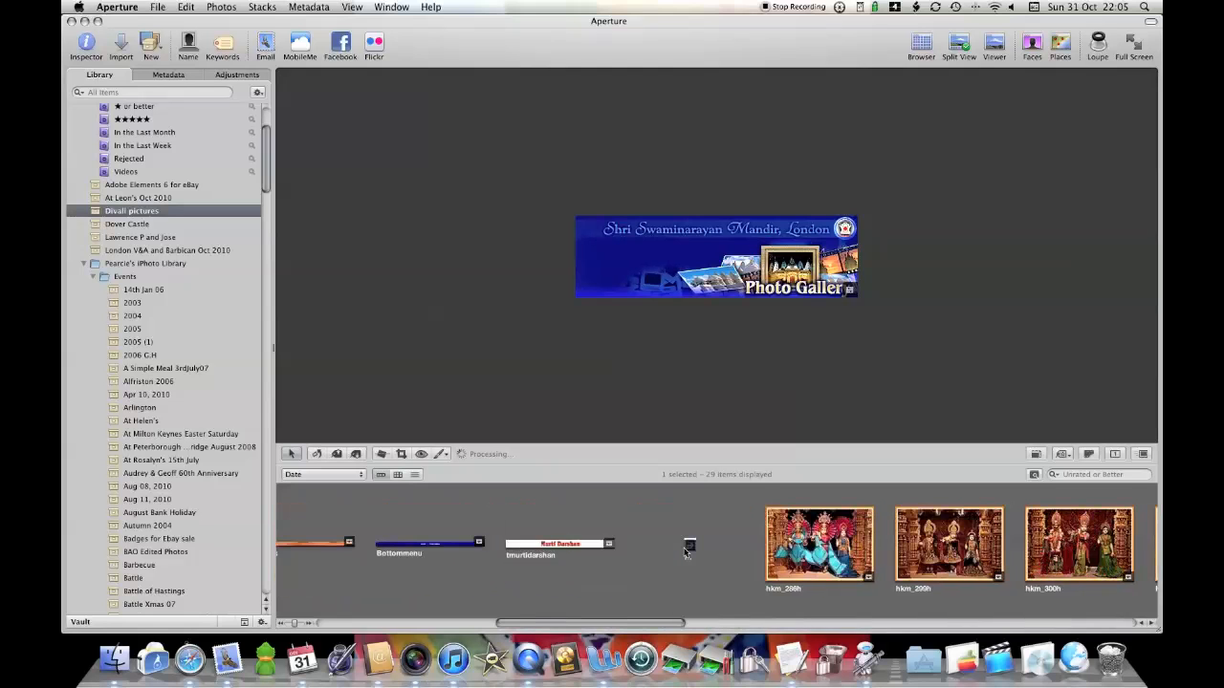
pyautogui.hscroll(8, 685, 550)
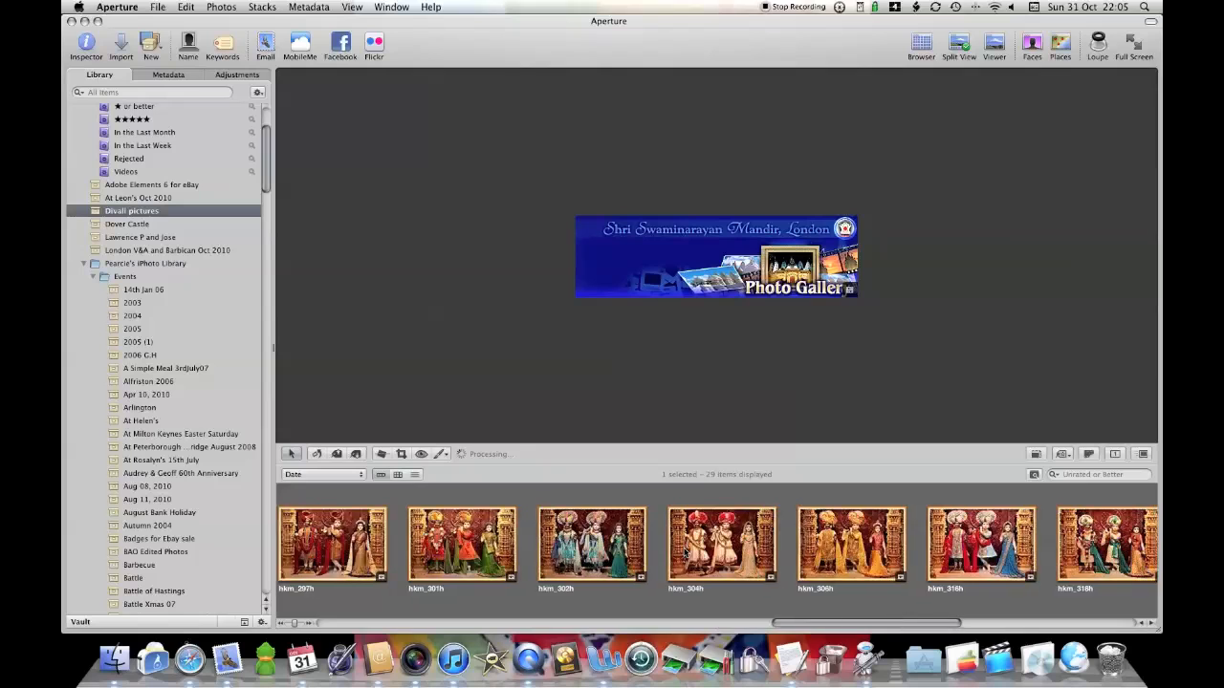
pyautogui.hscroll(6, 685, 552)
pyautogui.hscroll(-8, 684, 552)
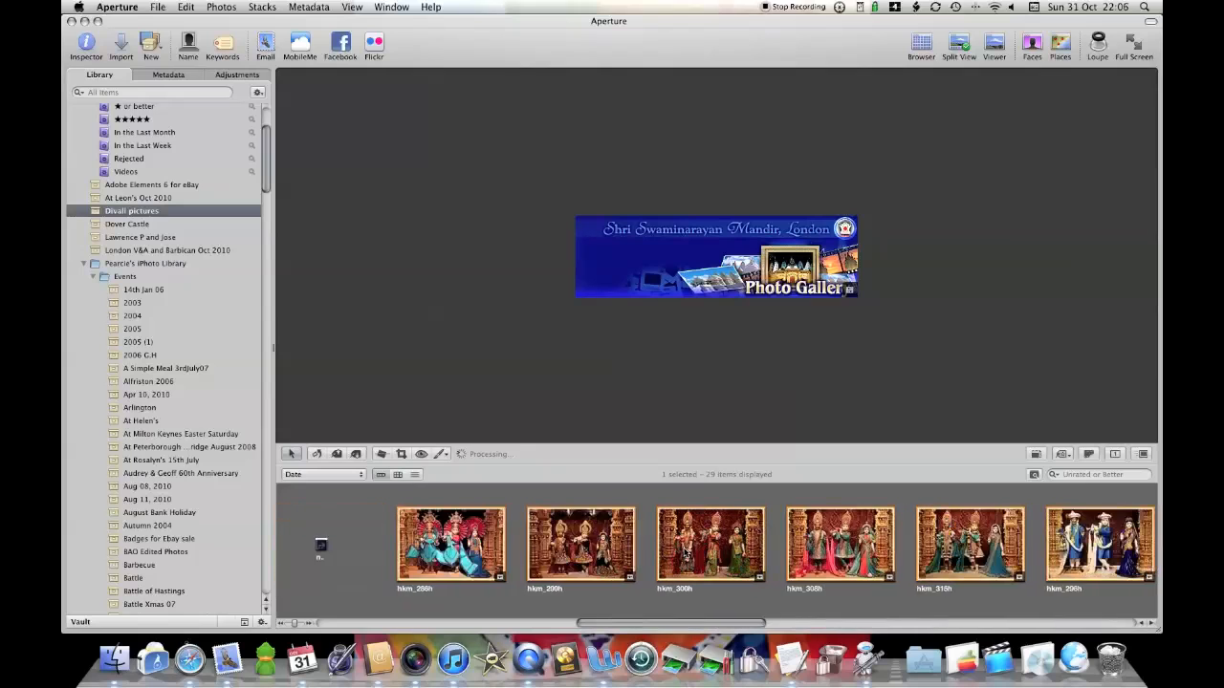
pyautogui.hscroll(6, 685, 552)
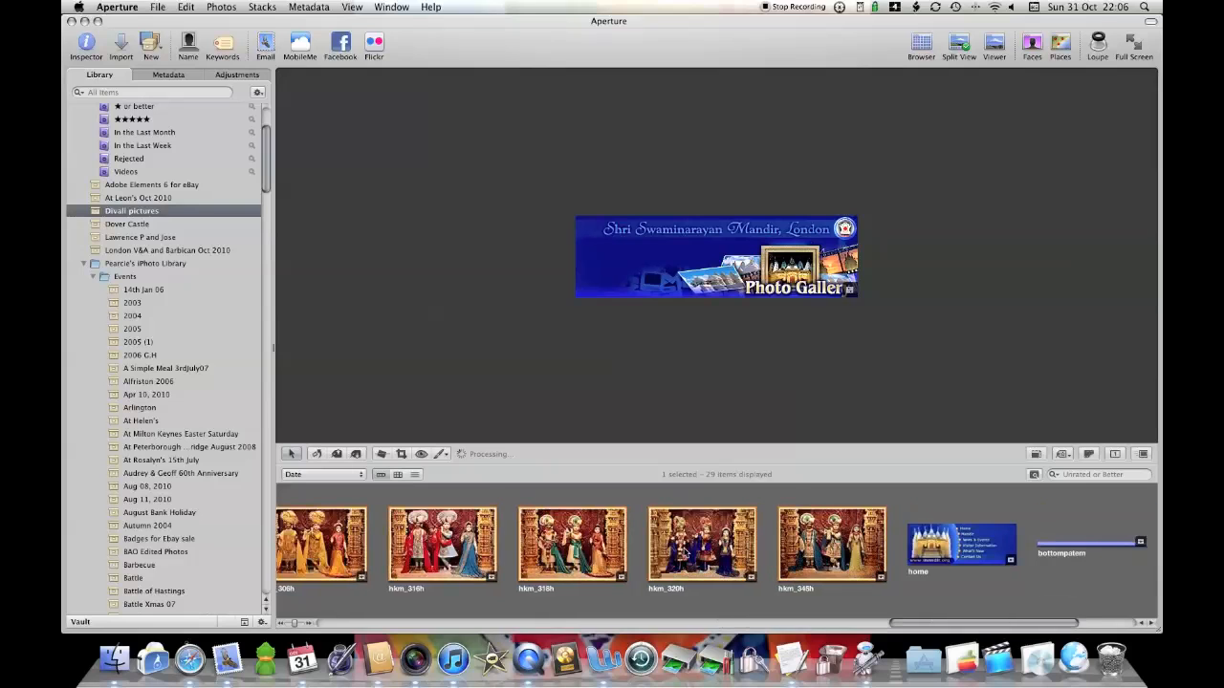
pyautogui.hscroll(-10, 685, 552)
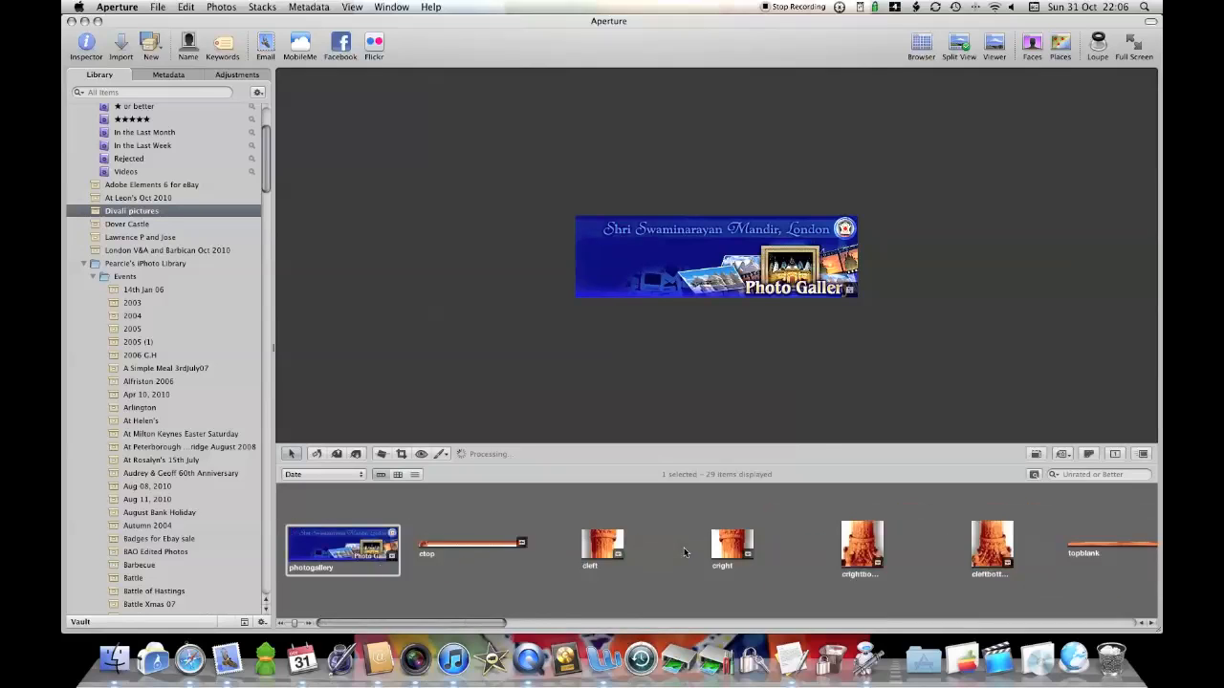
pyautogui.hscroll(2, 684, 552)
pyautogui.hscroll(3, 684, 552)
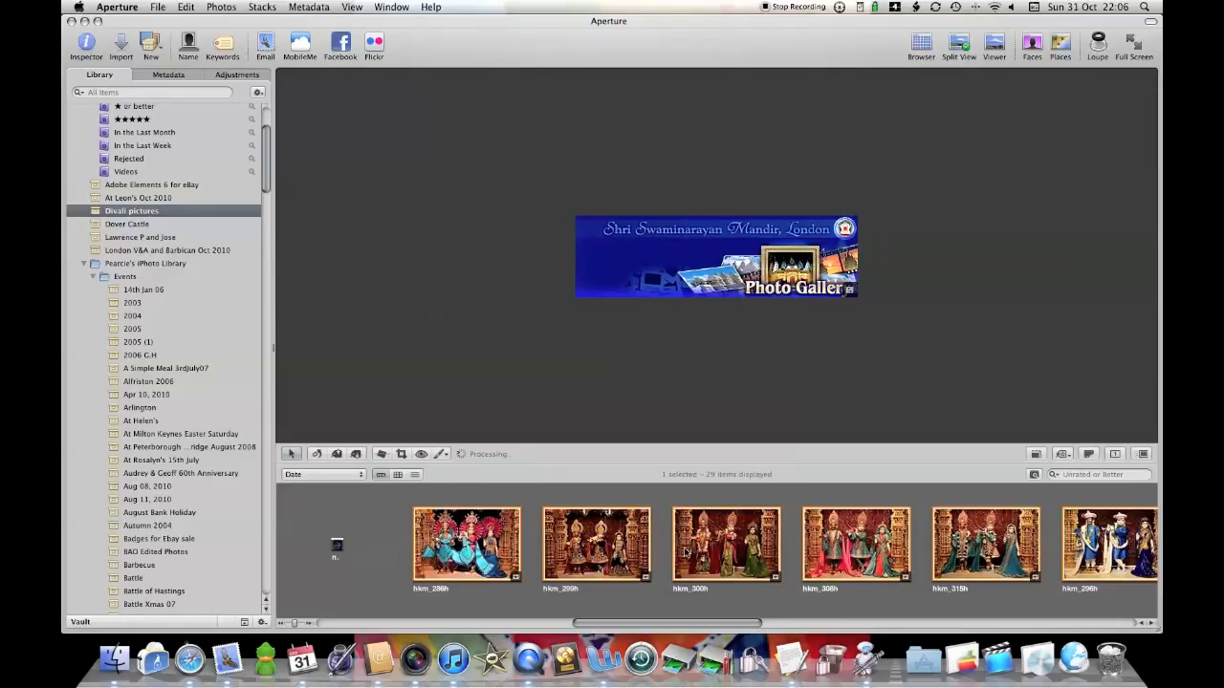
pyautogui.scroll(10, 688, 551)
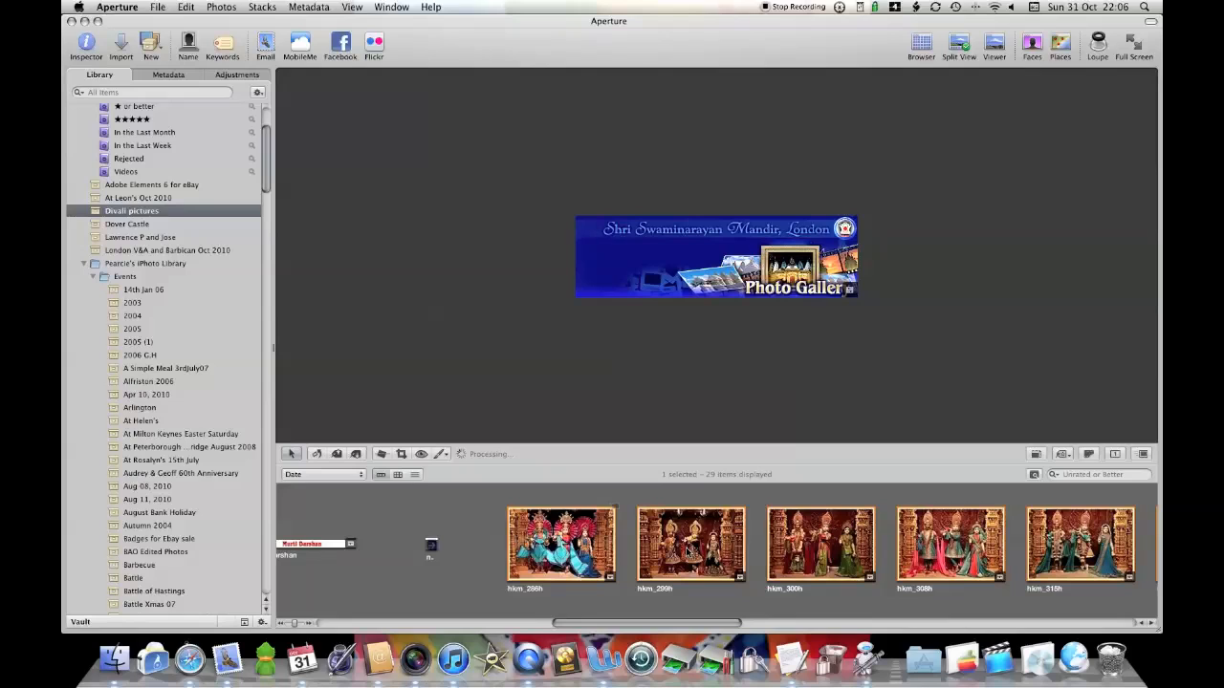
pyautogui.scroll(10, 685, 551)
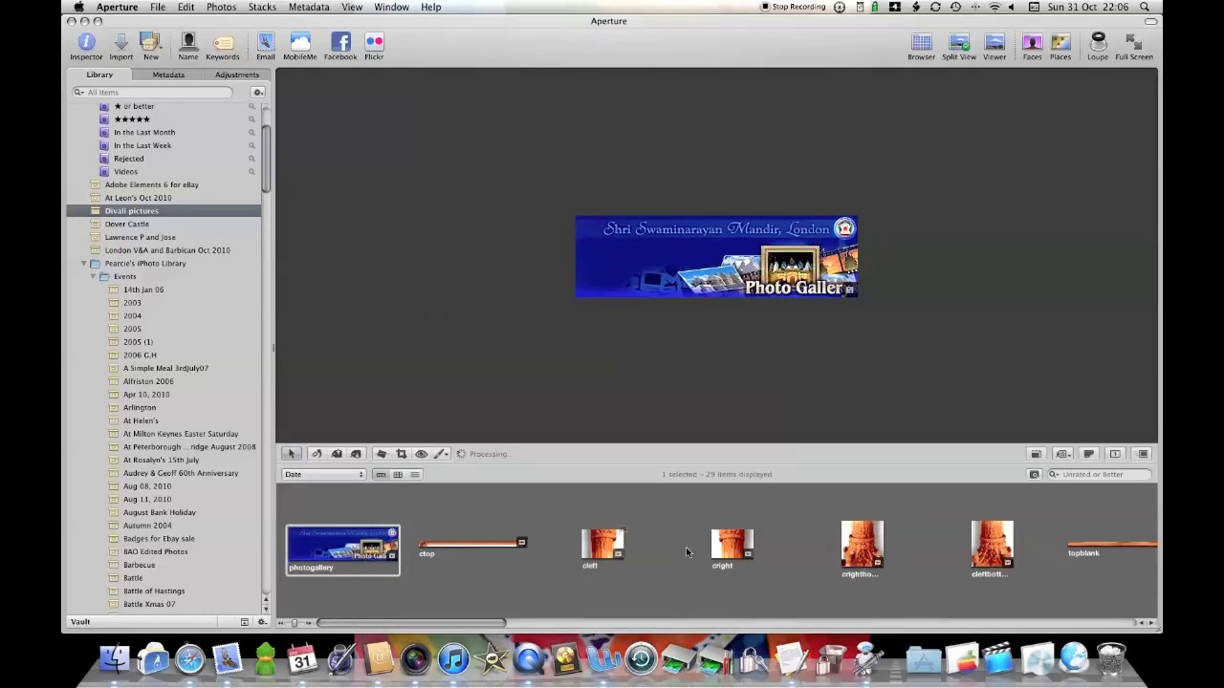